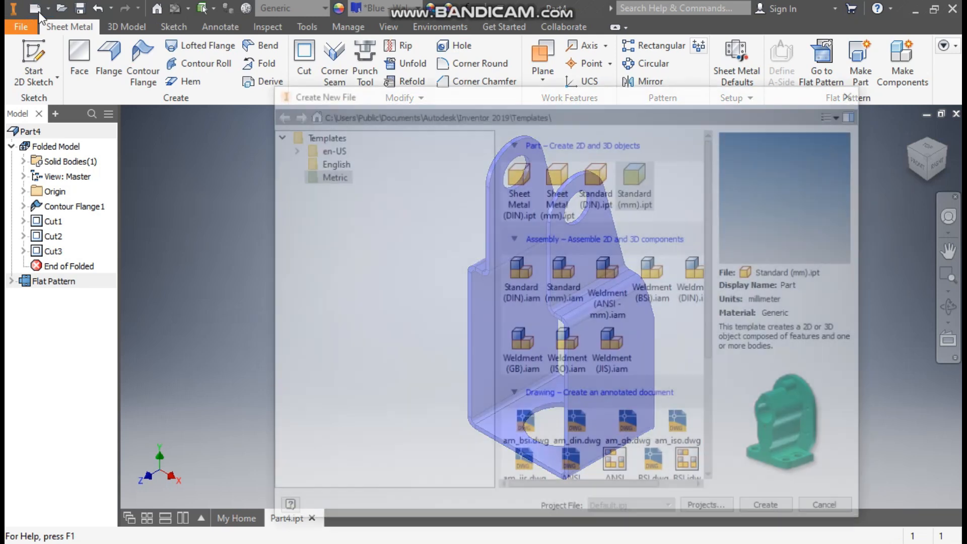
Step: Create a new part from the Sheet Metal (mm).ipt template and start a 2D sketch on the XY plane
{"action": "left_click", "coordinate": [558, 174]}
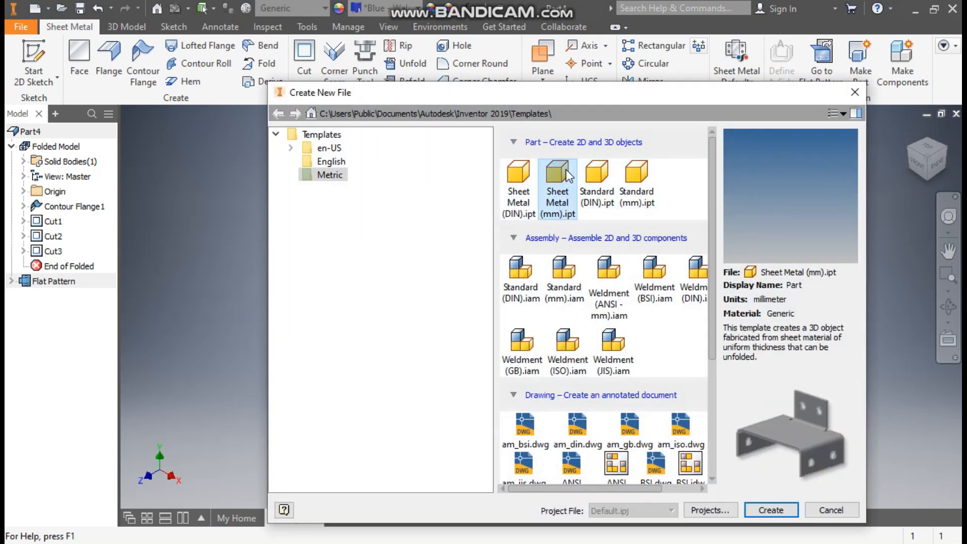
{"action": "left_click", "coordinate": [771, 510]}
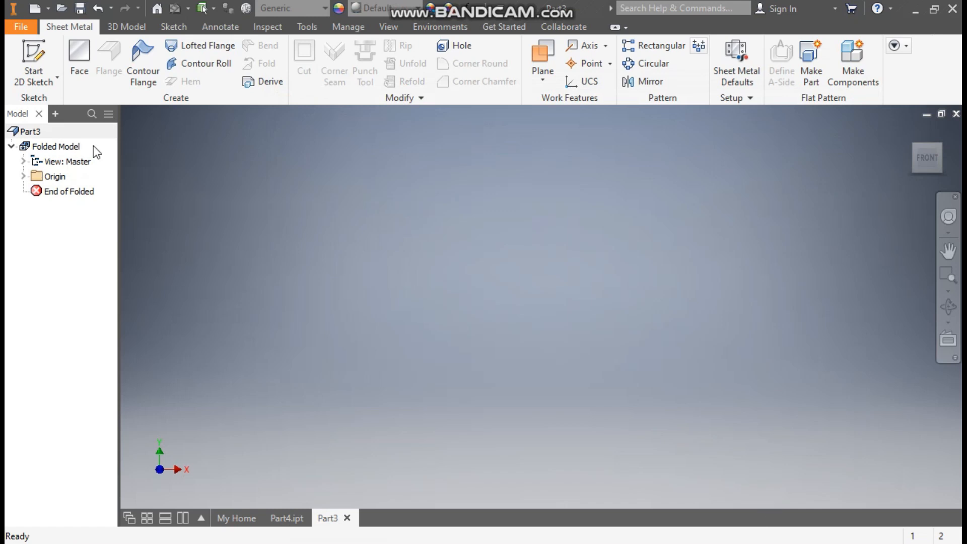
{"action": "left_click", "coordinate": [29, 60]}
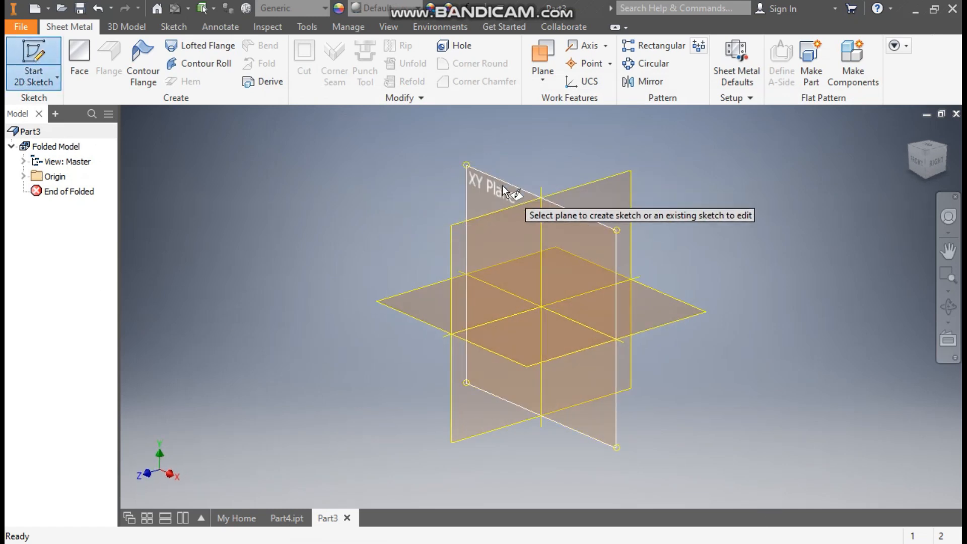
{"action": "left_click", "coordinate": [475, 192]}
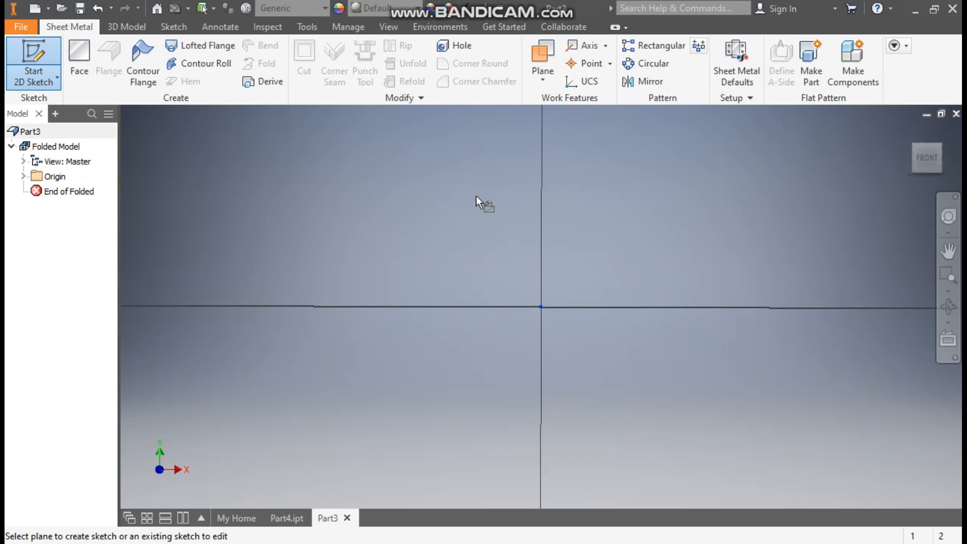
Step: Sketch an open stepped profile leftward from the origin: base about 13.6 mm, up about 15.6 mm, inward about 6 mm, up about 9 mm
{"action": "left_click", "coordinate": [87, 52]}
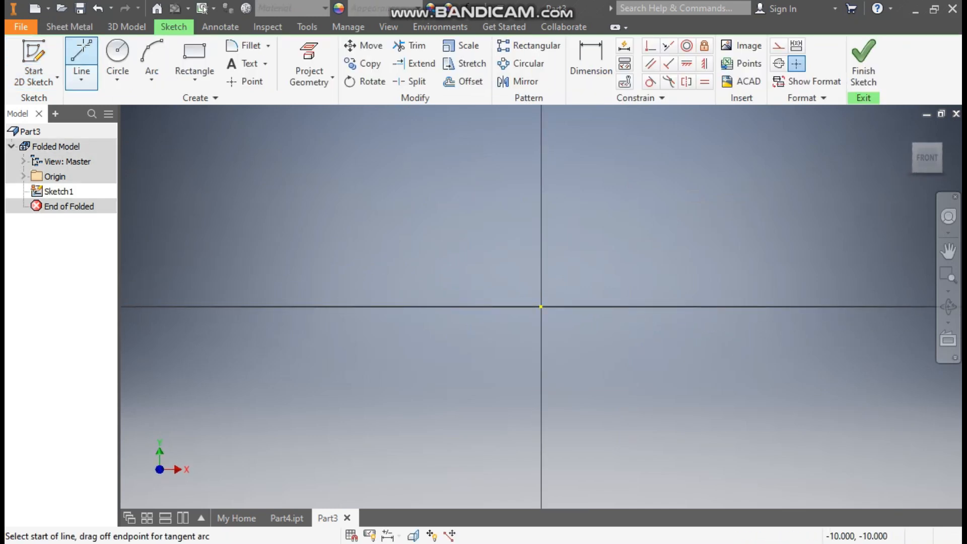
{"action": "scroll", "coordinate": [659, 217], "scroll_direction": "down", "scroll_amount": 1}
{"action": "middle_click_drag", "start_coordinate": [659, 217], "coordinate": [658, 322]}
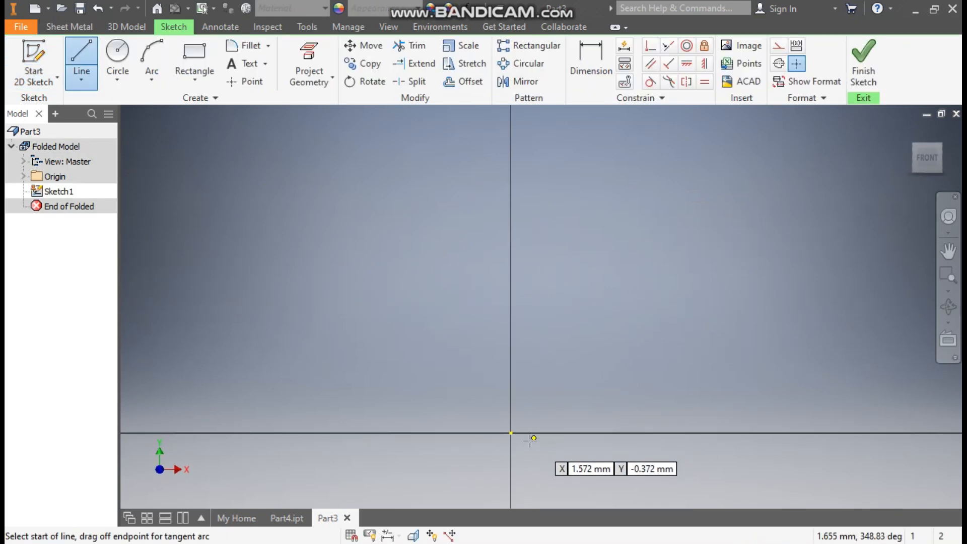
{"action": "left_click", "coordinate": [511, 435]}
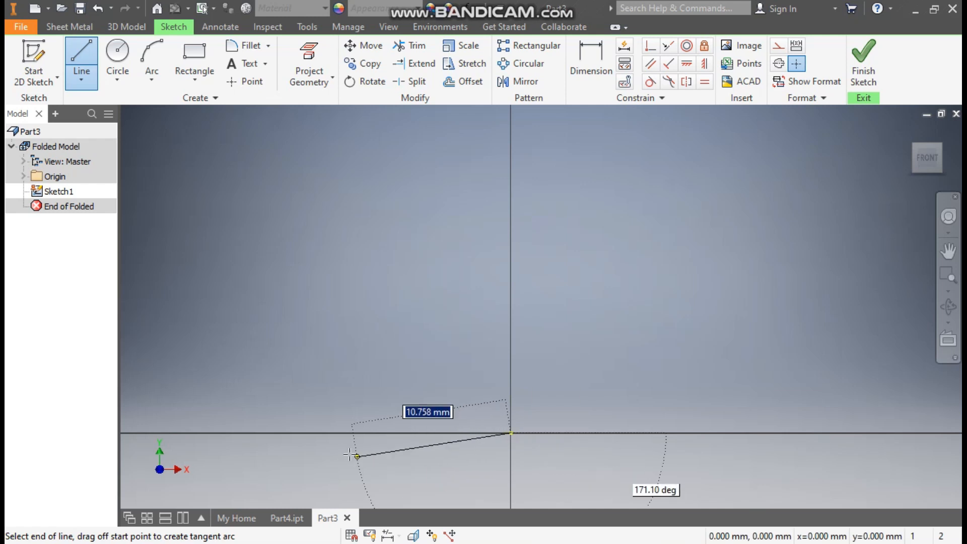
{"action": "left_click", "coordinate": [314, 433]}
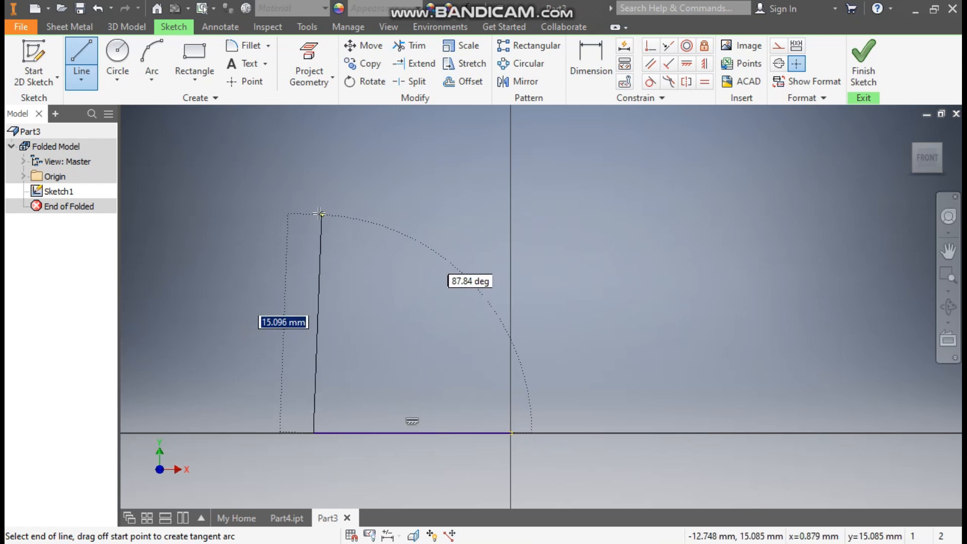
{"action": "left_click", "coordinate": [313, 208]}
{"action": "left_click", "coordinate": [402, 207]}
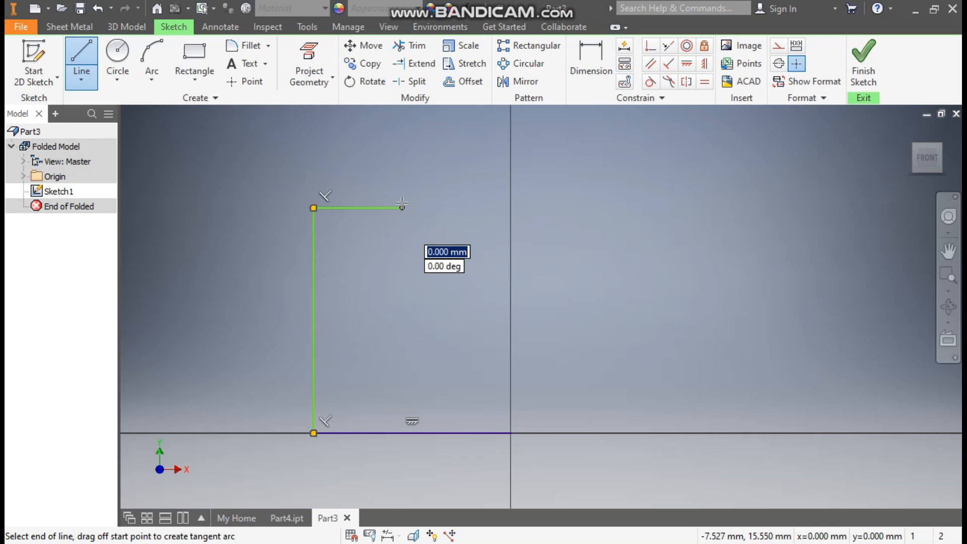
{"action": "scroll", "coordinate": [444, 136], "scroll_direction": "down", "scroll_amount": 2}
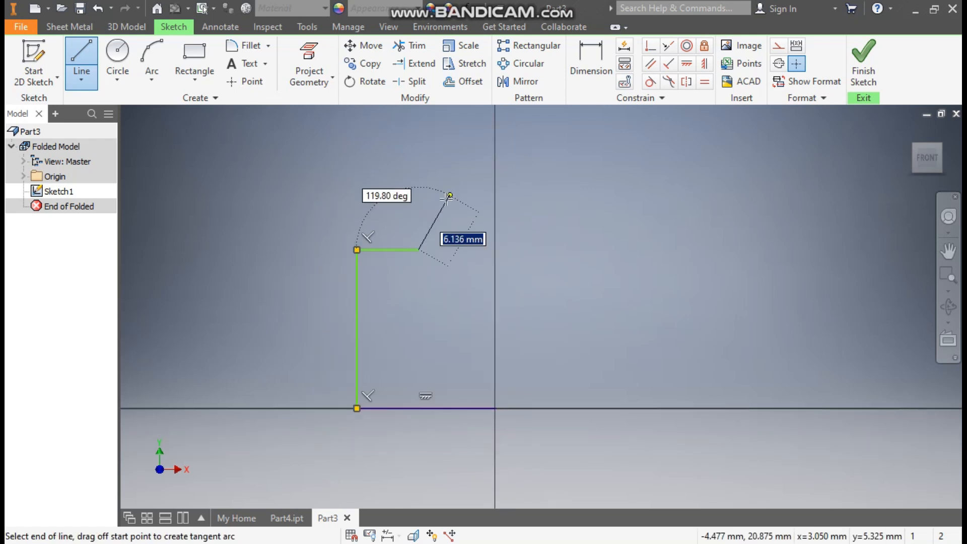
{"action": "left_click", "coordinate": [419, 156]}
{"action": "key", "text": "Escape"}
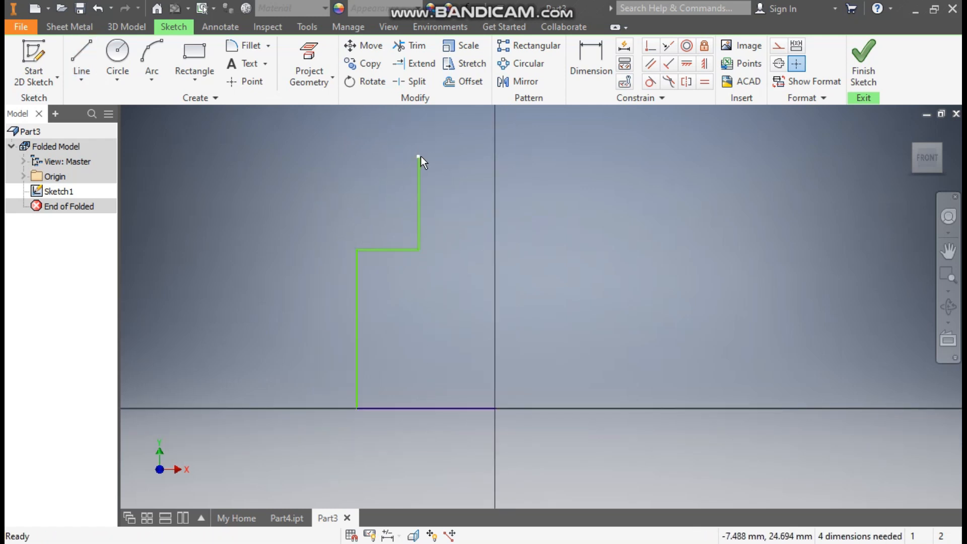
Step: Dimension the horizontal base line of the profile as 56/2 mm
{"action": "left_click", "coordinate": [605, 73]}
{"action": "left_click", "coordinate": [457, 408]}
{"action": "left_click", "coordinate": [459, 439]}
{"action": "type", "text": "56"}
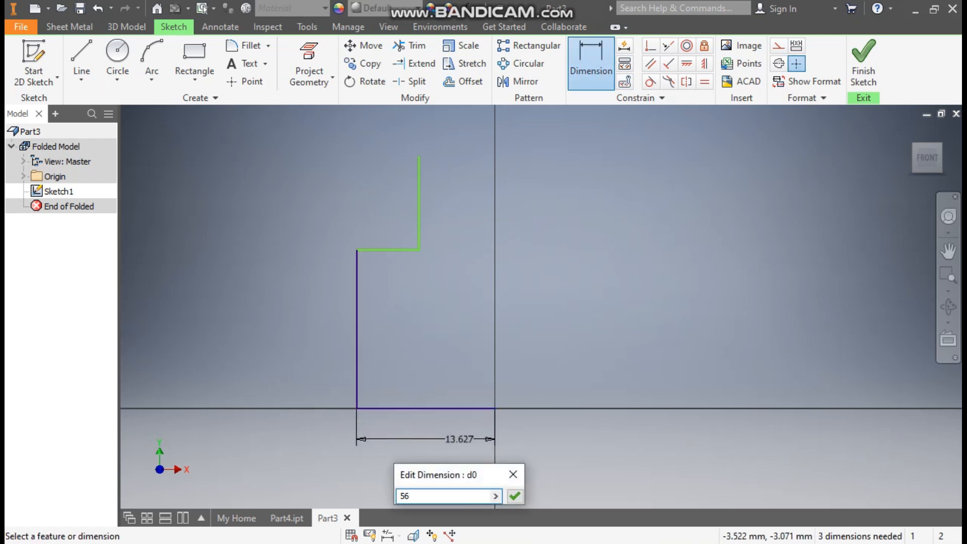
{"action": "type", "text": "/2"}
{"action": "key", "text": "Return"}
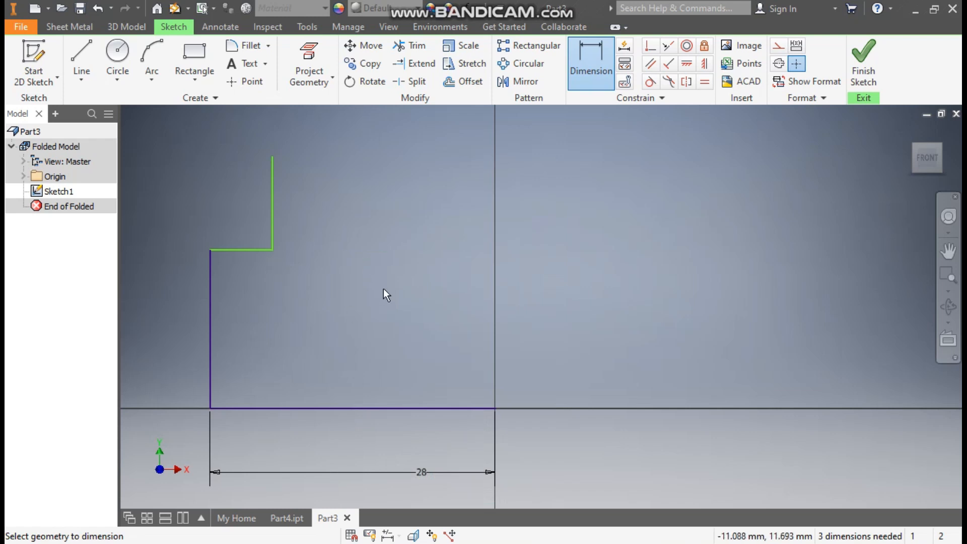
Step: Dimension the lower vertical line of the profile to 78 mm
{"action": "left_click", "coordinate": [214, 331]}
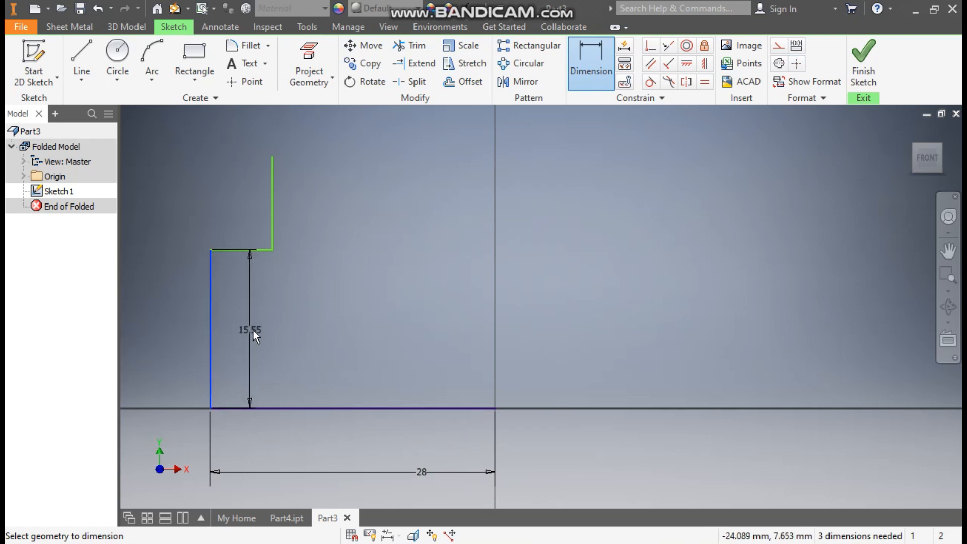
{"action": "left_click", "coordinate": [253, 330]}
{"action": "type", "text": "78"}
{"action": "key", "text": "Return"}
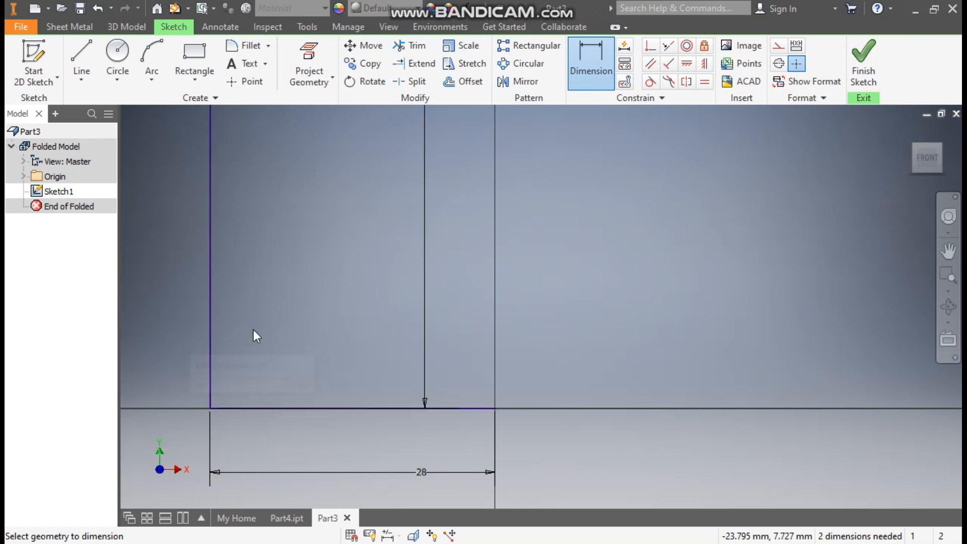
Step: Dimension the profile's overall height, from the base line to its open upper end, to 135 mm
{"action": "scroll", "coordinate": [472, 277], "scroll_direction": "down", "scroll_amount": 5}
{"action": "scroll", "coordinate": [467, 242], "scroll_direction": "down", "scroll_amount": 5}
{"action": "middle_click_drag", "start_coordinate": [467, 242], "coordinate": [441, 288]}
{"action": "scroll", "coordinate": [439, 290], "scroll_direction": "up", "scroll_amount": 2}
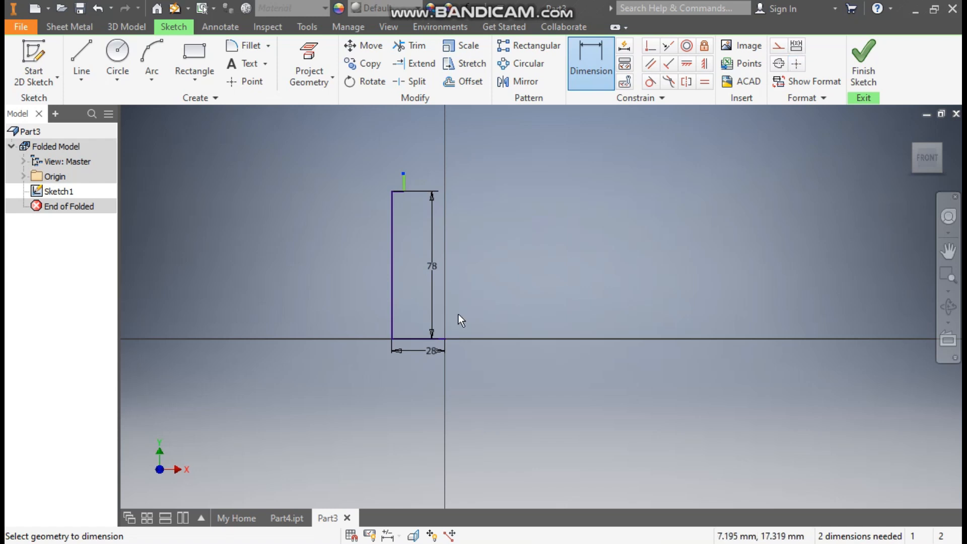
{"action": "left_click", "coordinate": [430, 338]}
{"action": "left_click", "coordinate": [301, 293]}
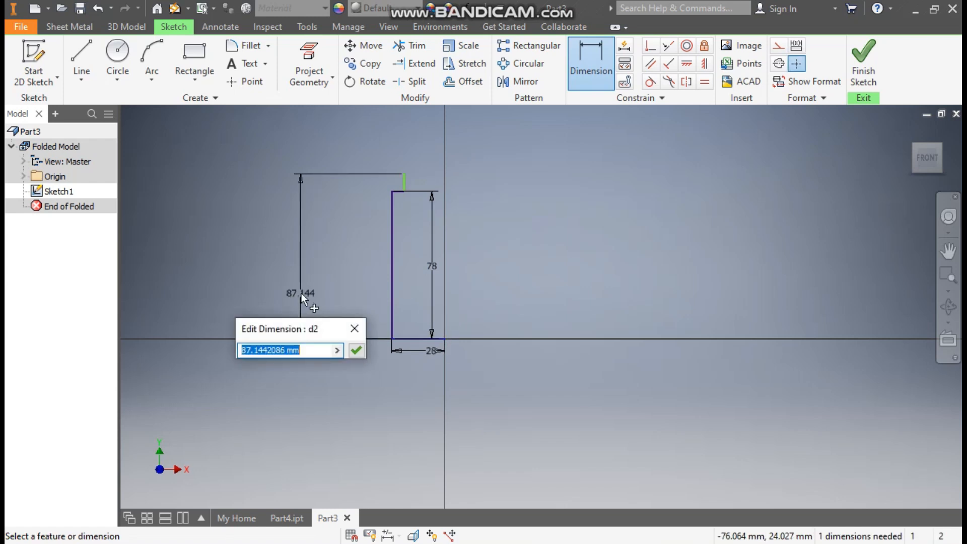
{"action": "type", "text": "135"}
{"action": "key", "text": "Return"}
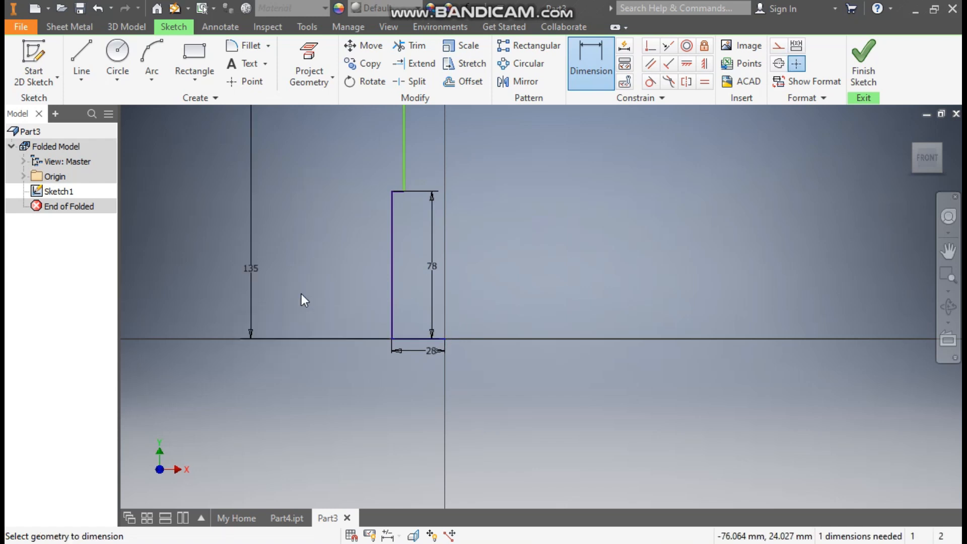
Step: Dimension the horizontal distance between the upper vertical line and the origin to 18 mm
{"action": "scroll", "coordinate": [337, 243], "scroll_direction": "down", "scroll_amount": 3}
{"action": "middle_click_drag", "start_coordinate": [337, 299], "coordinate": [343, 351]}
{"action": "scroll", "coordinate": [336, 337], "scroll_direction": "up", "scroll_amount": 3}
{"action": "scroll", "coordinate": [377, 284], "scroll_direction": "down", "scroll_amount": 2}
{"action": "middle_click_drag", "start_coordinate": [378, 288], "coordinate": [378, 322]}
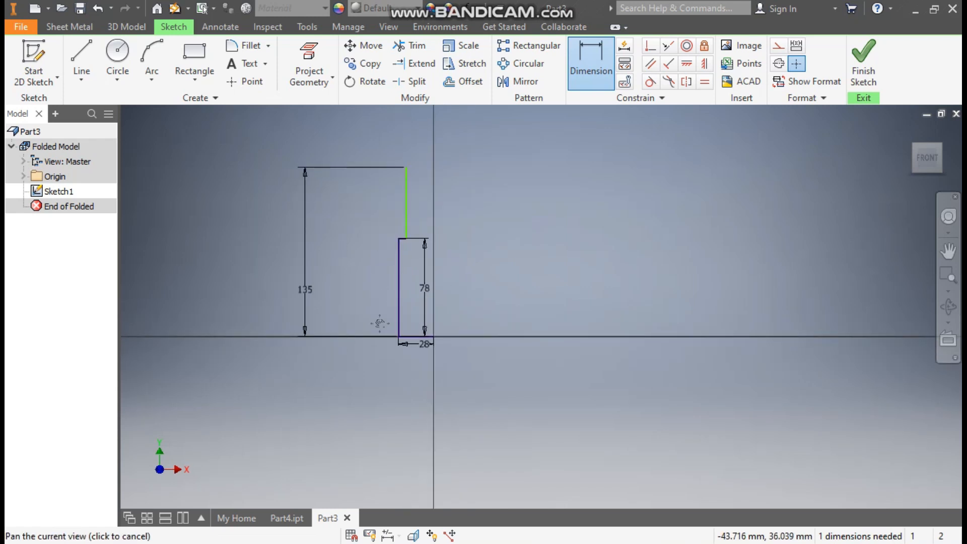
{"action": "left_click", "coordinate": [404, 205]}
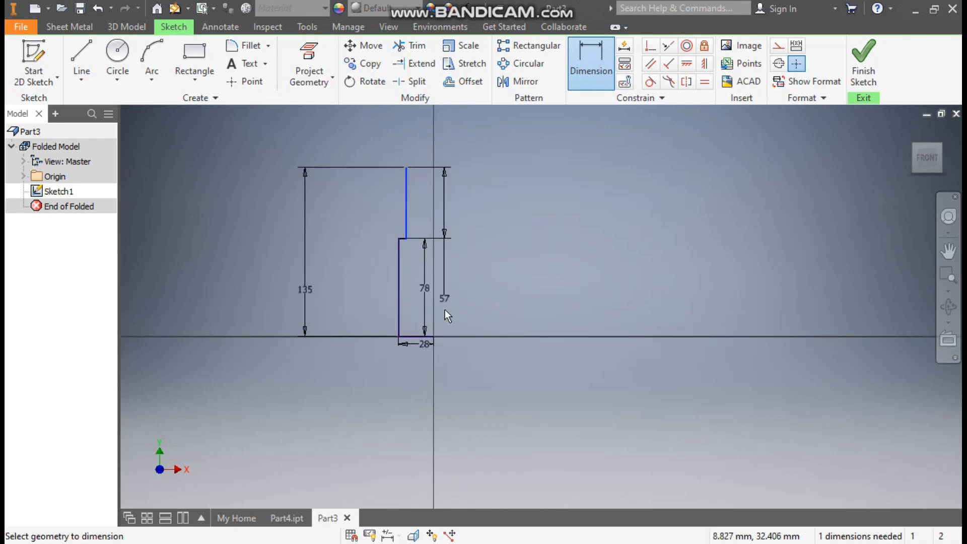
{"action": "left_click", "coordinate": [433, 337]}
{"action": "left_click", "coordinate": [428, 183]}
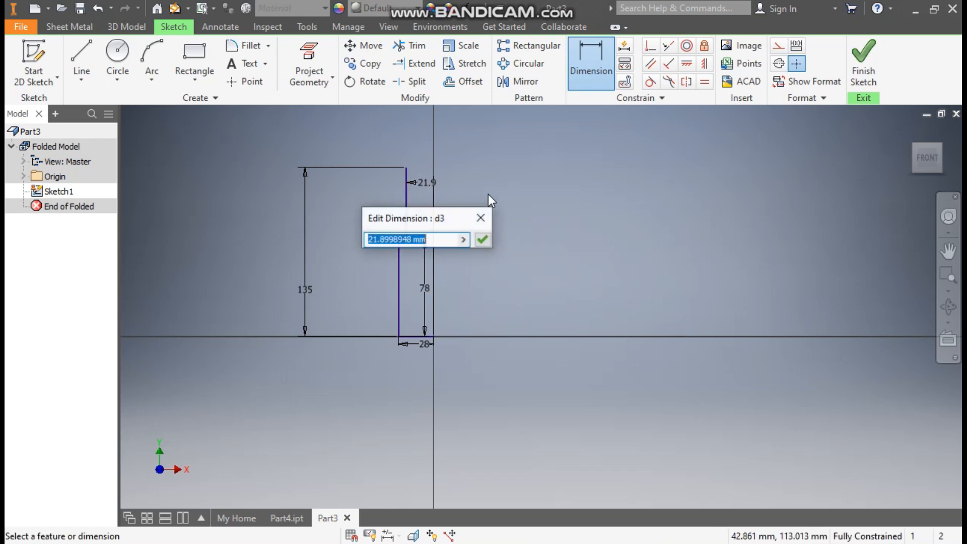
{"action": "type", "text": "18"}
{"action": "key", "text": "Return"}
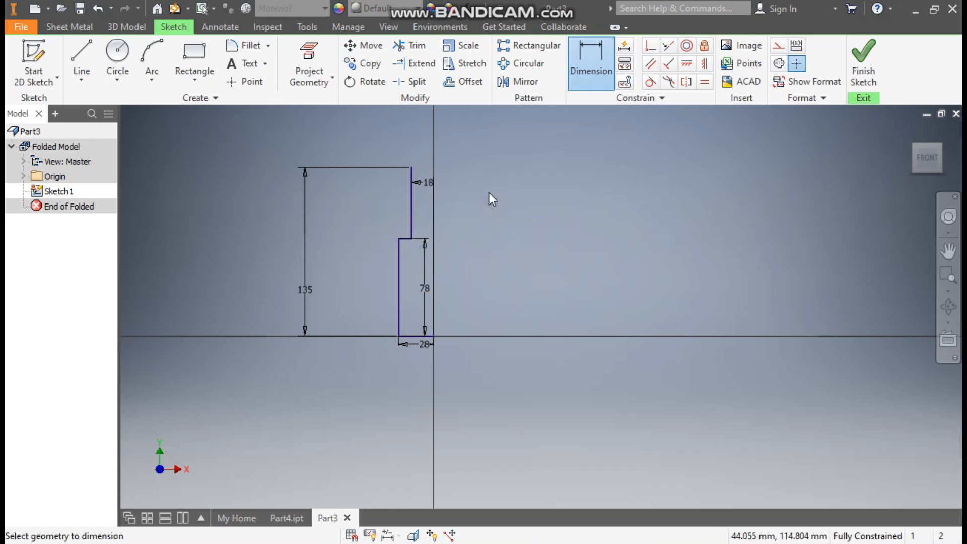
{"action": "key", "text": "Escape"}
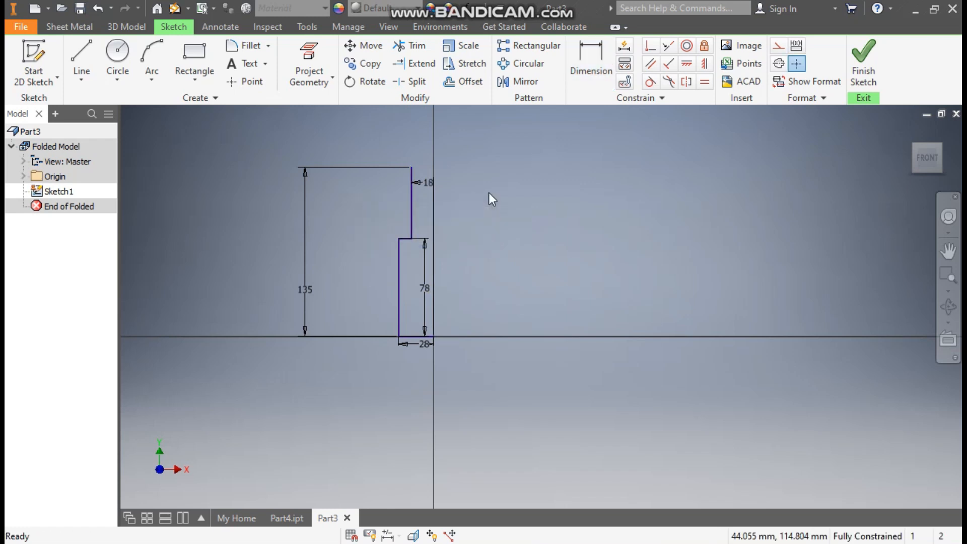
Step: Draw a vertical line from the origin up to the level of the profile's open end and make it construction geometry
{"action": "scroll", "coordinate": [434, 216], "scroll_direction": "up", "scroll_amount": 3}
{"action": "middle_click_drag", "start_coordinate": [434, 216], "coordinate": [475, 227]}
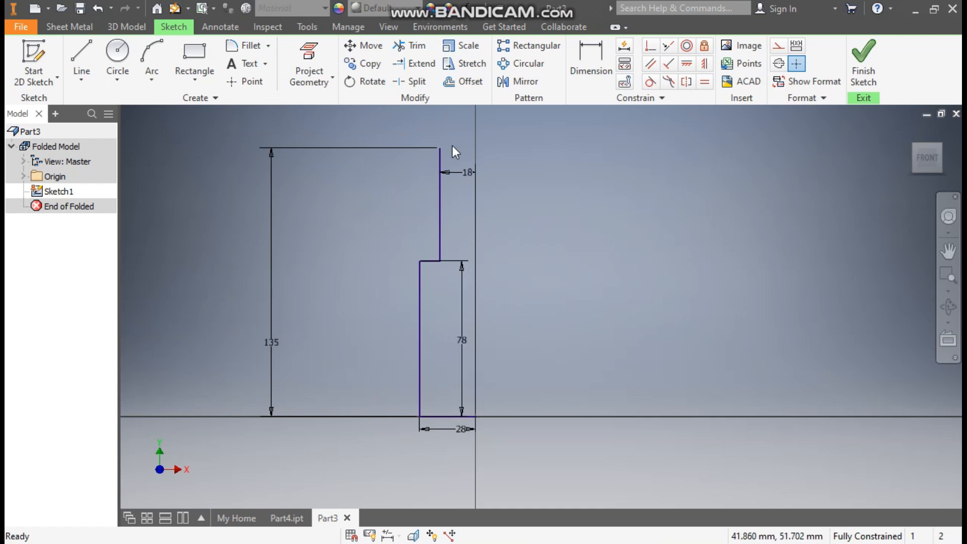
{"action": "left_click", "coordinate": [81, 56]}
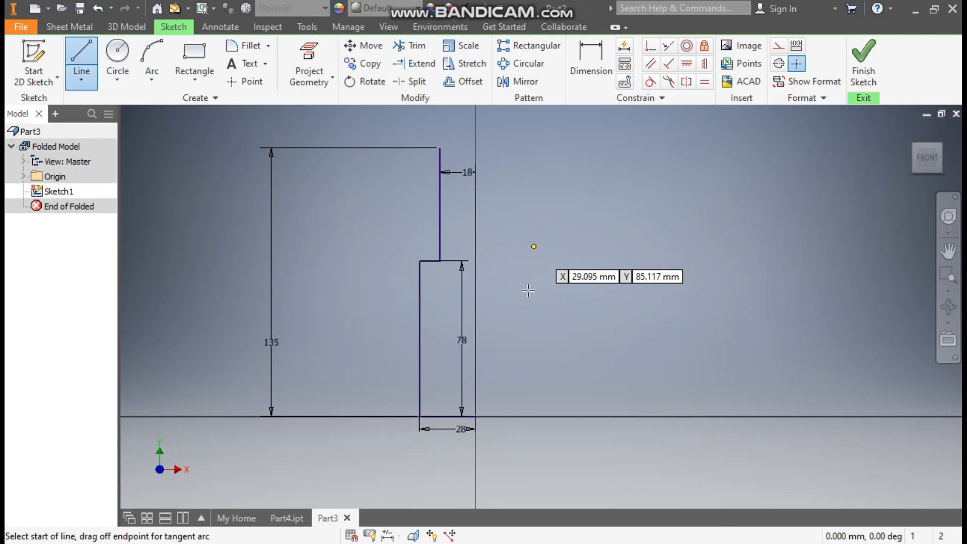
{"action": "left_click", "coordinate": [476, 416]}
{"action": "left_click", "coordinate": [475, 146]}
{"action": "key", "text": "Escape"}
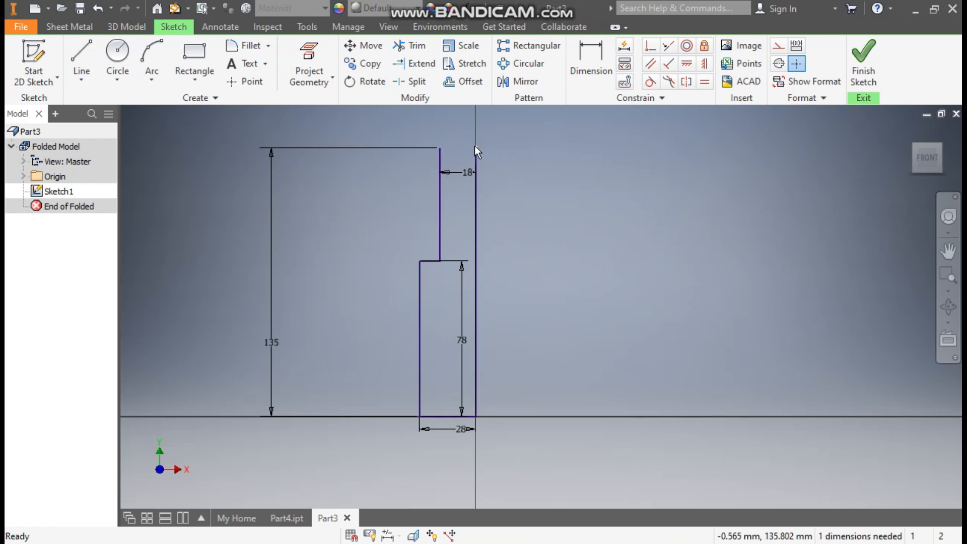
{"action": "left_click", "coordinate": [476, 156]}
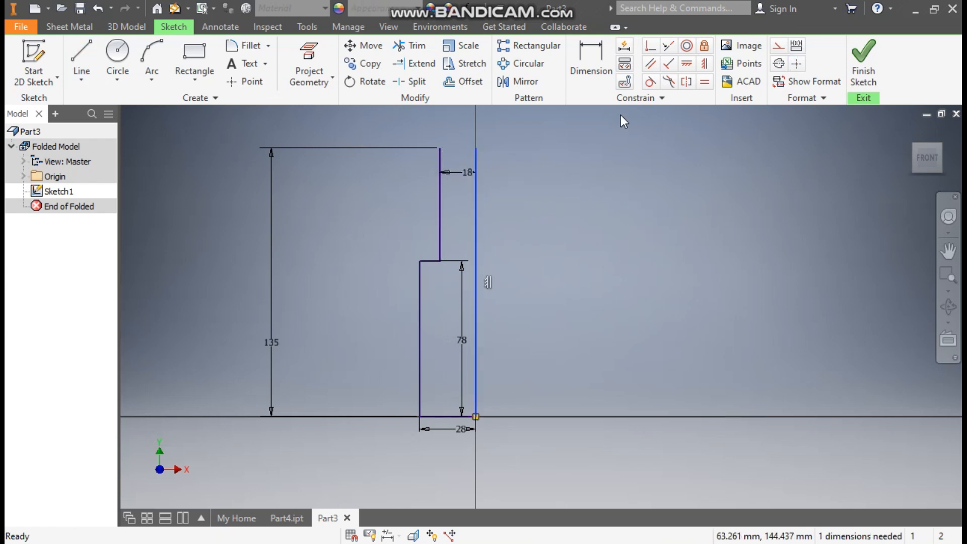
{"action": "left_click", "coordinate": [774, 47]}
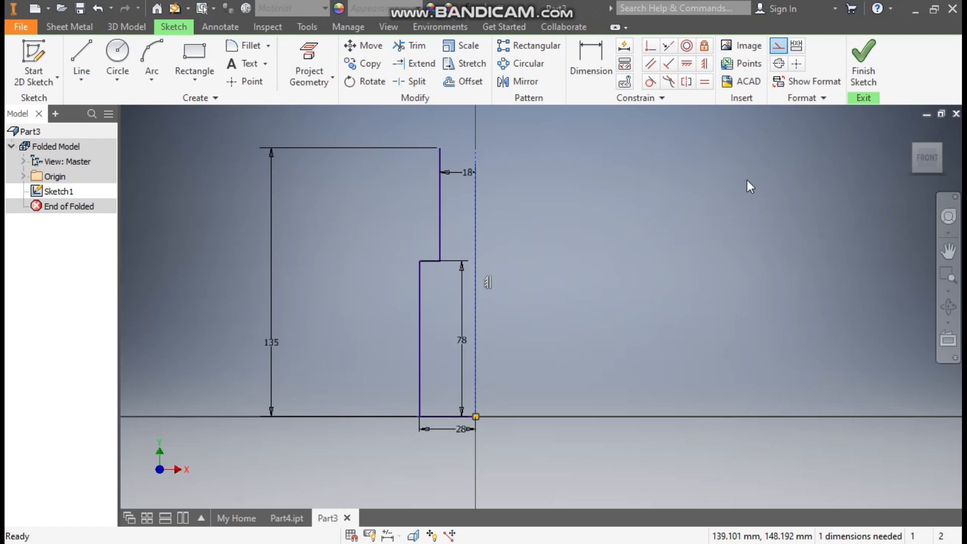
{"action": "left_click", "coordinate": [735, 202]}
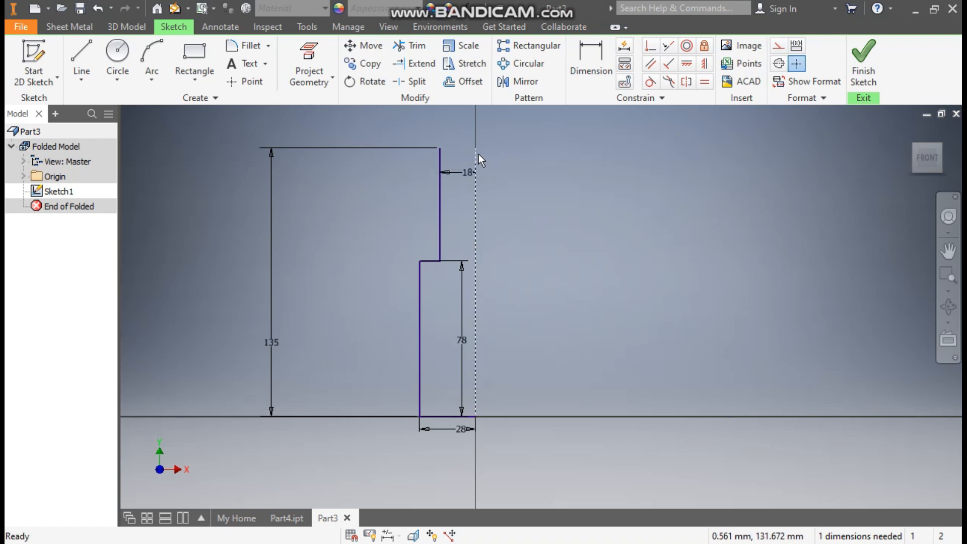
Step: Mirror the whole stepped profile about the vertical construction line and finish the sketch
{"action": "left_click", "coordinate": [518, 82]}
{"action": "left_click_drag", "start_coordinate": [464, 129], "coordinate": [372, 458]}
{"action": "left_click", "coordinate": [212, 146]}
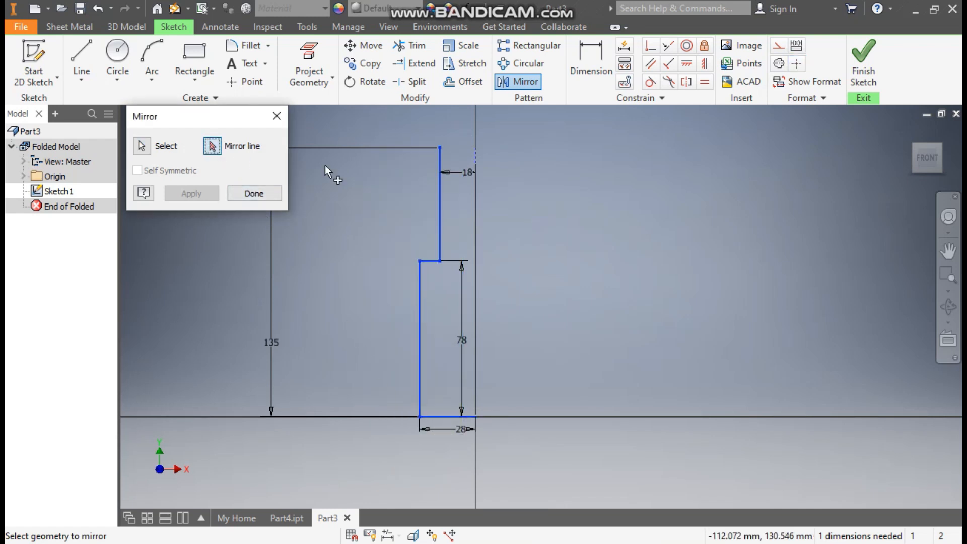
{"action": "left_click", "coordinate": [477, 153]}
{"action": "left_click", "coordinate": [211, 193]}
{"action": "left_click", "coordinate": [237, 194]}
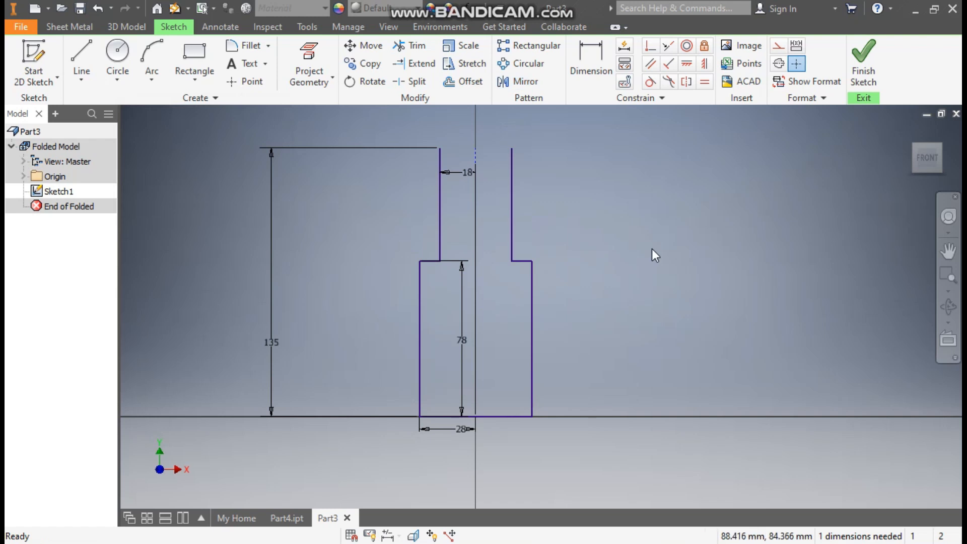
{"action": "left_click", "coordinate": [861, 70]}
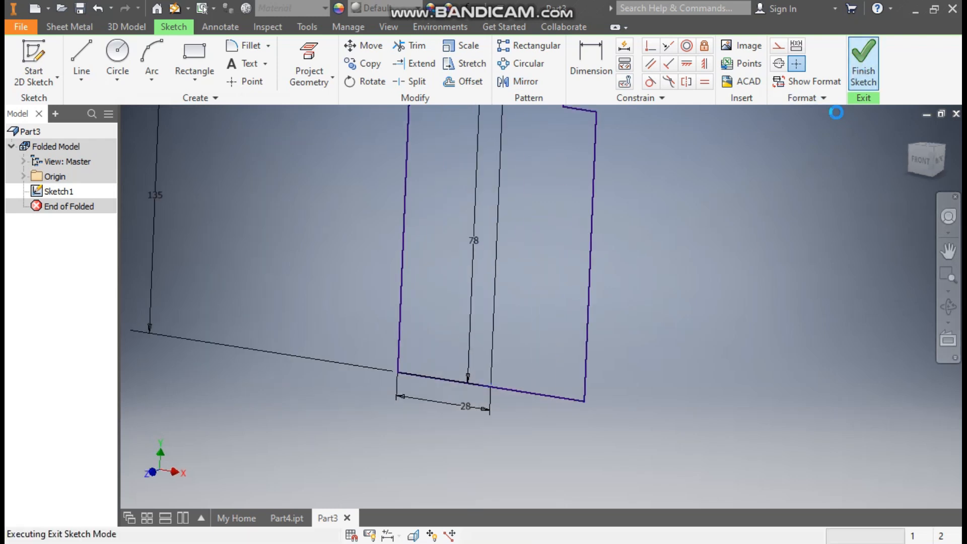
Step: Create a contour flange from the stepped U-shaped profile, extended 48 mm symmetrically to both sides of the sketch plane
{"action": "scroll", "coordinate": [631, 228], "scroll_direction": "up", "scroll_amount": 5}
{"action": "mouse_move", "coordinate": [622, 254]}
{"action": "middle_mouse_down"}
{"action": "mouse_move", "coordinate": [591, 343]}
{"action": "mouse_move", "coordinate": [544, 419]}
{"action": "middle_mouse_up"}
{"action": "scroll", "coordinate": [550, 411], "scroll_direction": "up", "scroll_amount": 1}
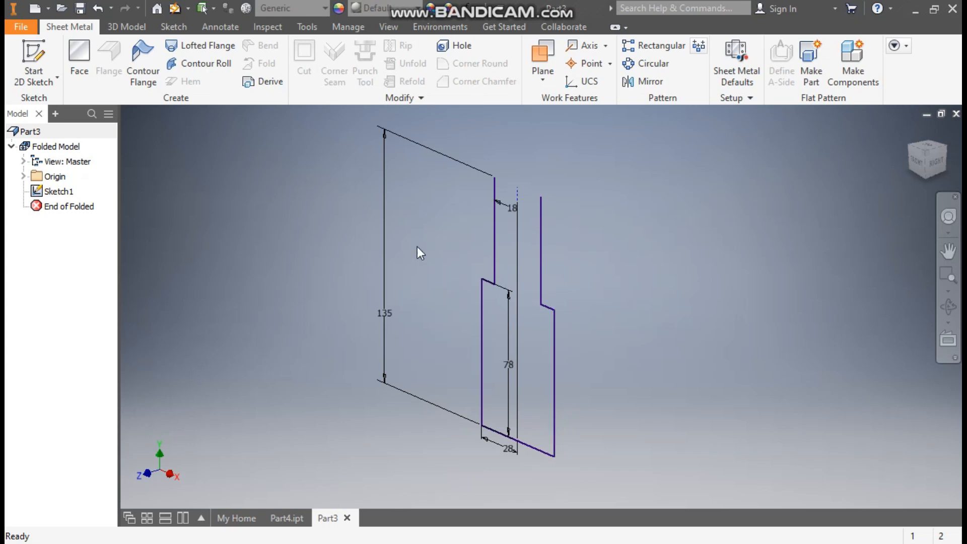
{"action": "left_click", "coordinate": [142, 61]}
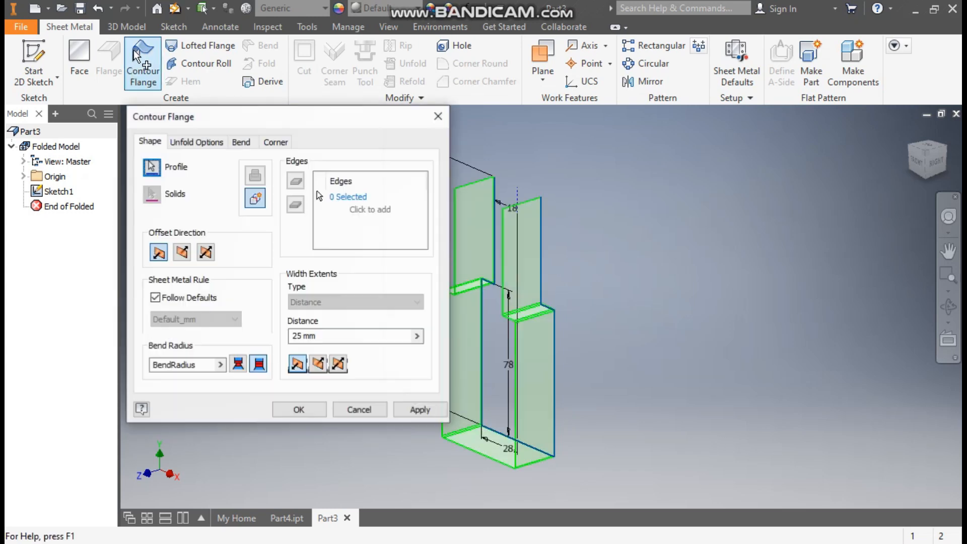
{"action": "middle_click_drag", "start_coordinate": [564, 325], "coordinate": [609, 285]}
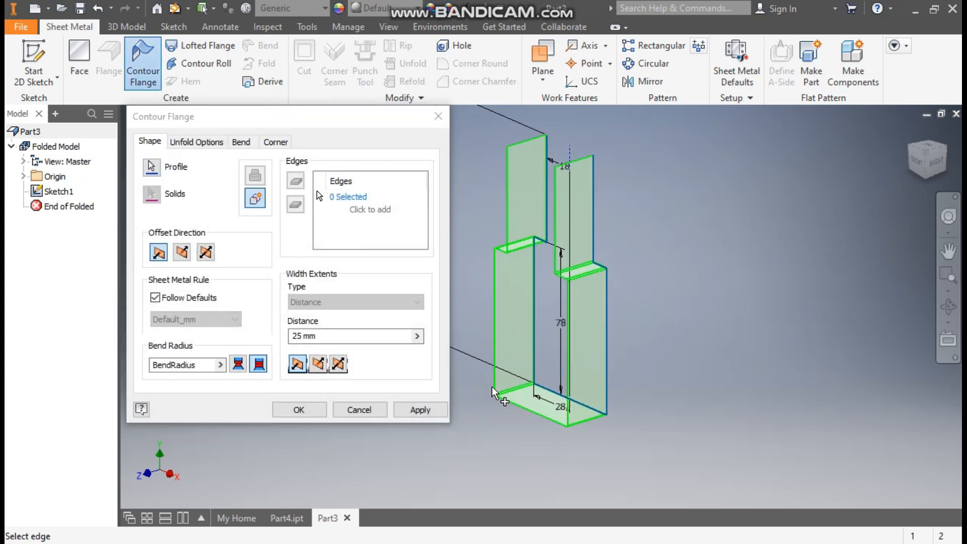
{"action": "left_click", "coordinate": [915, 160]}
{"action": "scroll", "coordinate": [661, 457], "scroll_direction": "up", "scroll_amount": 5}
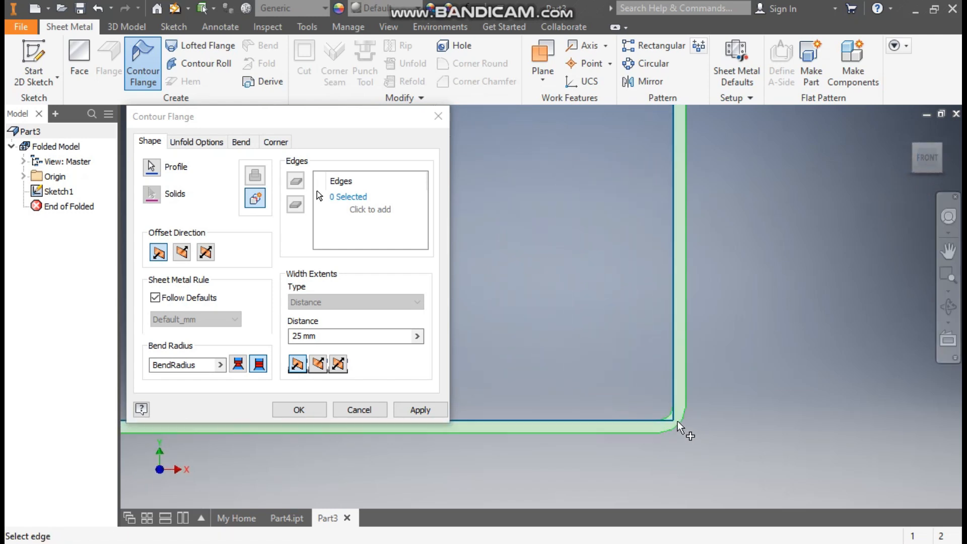
{"action": "scroll", "coordinate": [682, 426], "scroll_direction": "down", "scroll_amount": 3}
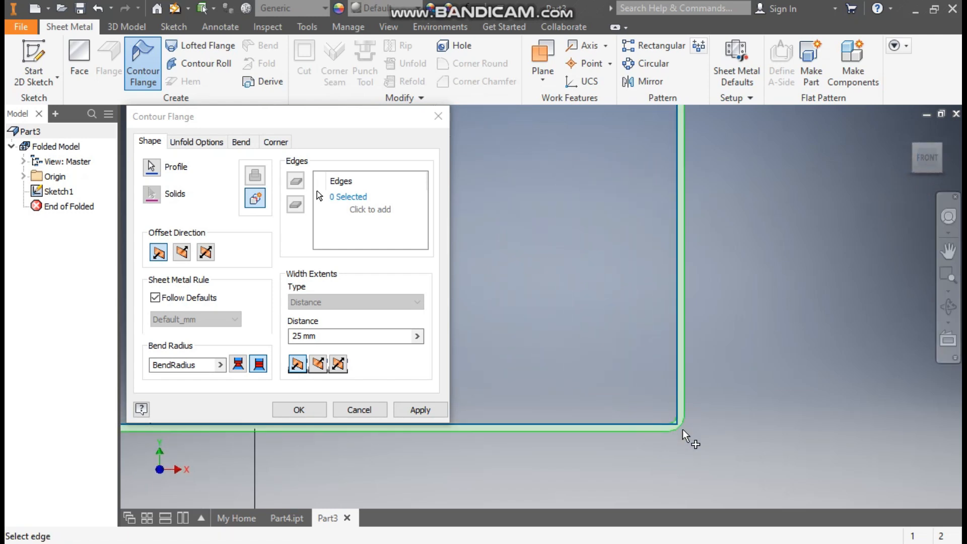
{"action": "scroll", "coordinate": [681, 429], "scroll_direction": "down", "scroll_amount": 2}
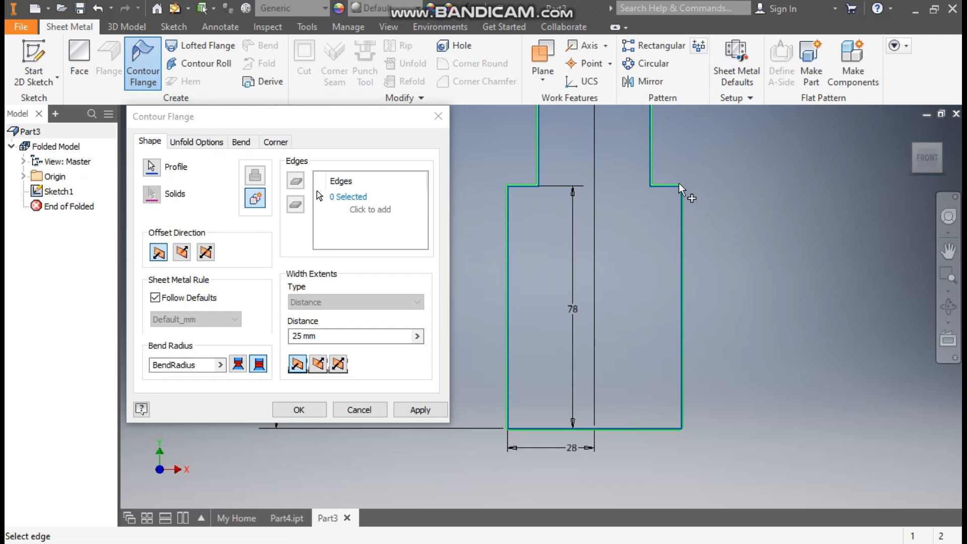
{"action": "scroll", "coordinate": [679, 182], "scroll_direction": "up", "scroll_amount": 3}
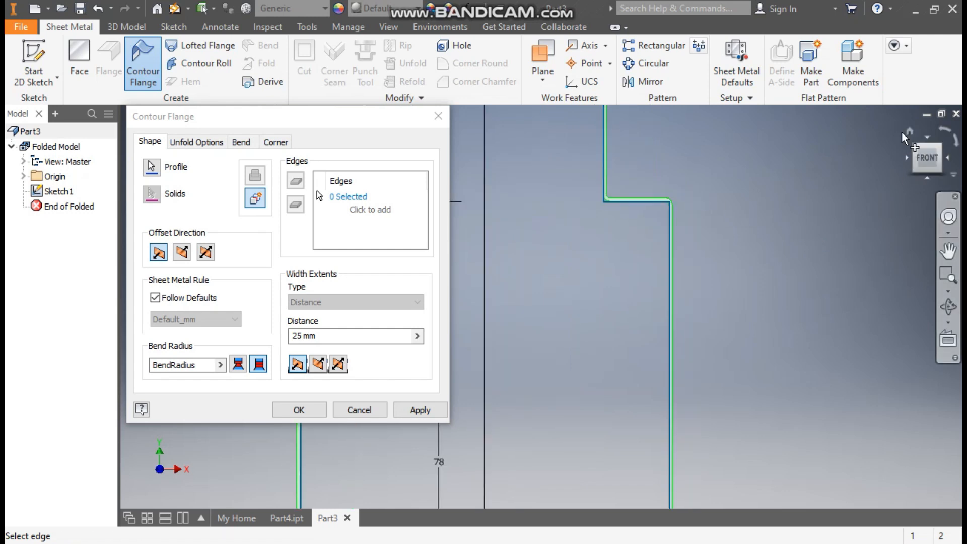
{"action": "left_click", "coordinate": [908, 131]}
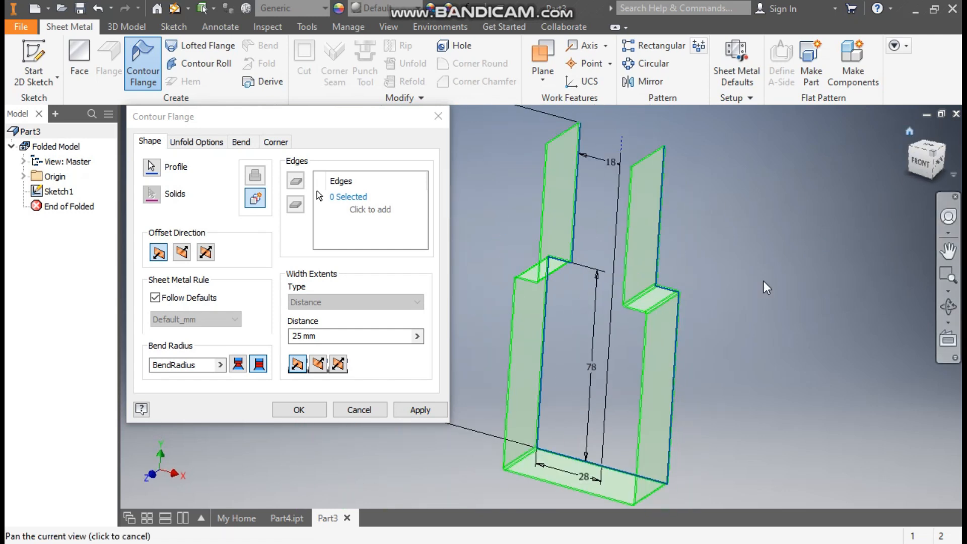
{"action": "left_click", "coordinate": [338, 364]}
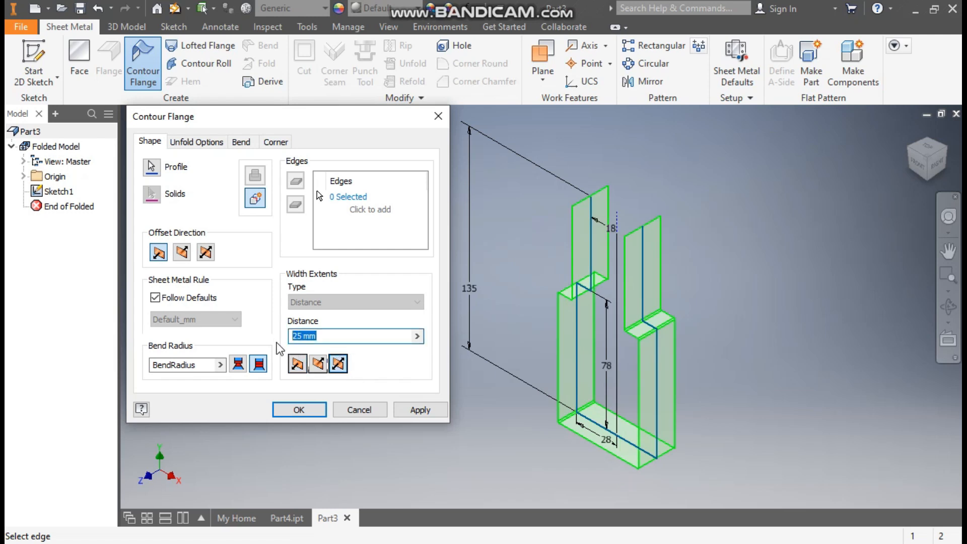
{"action": "type", "text": "48"}
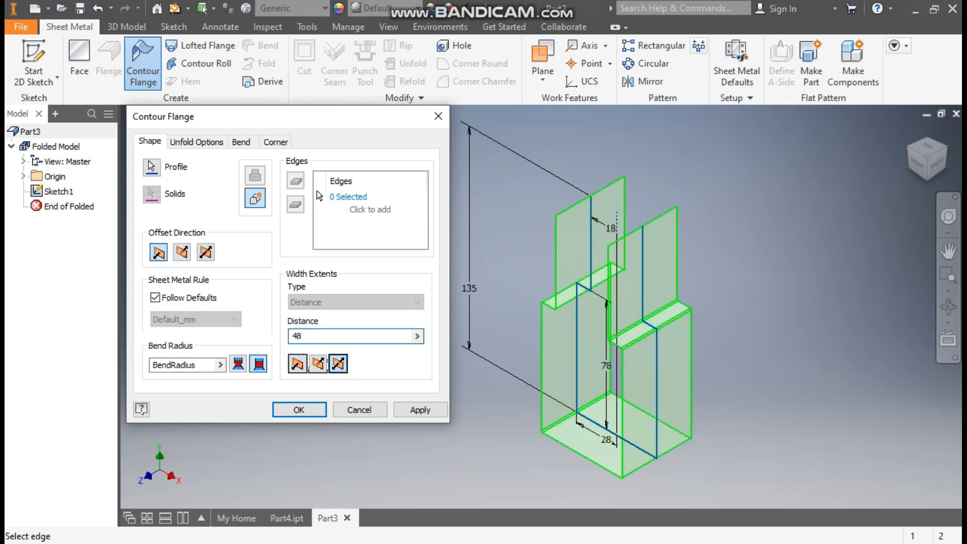
{"action": "left_click", "coordinate": [298, 410]}
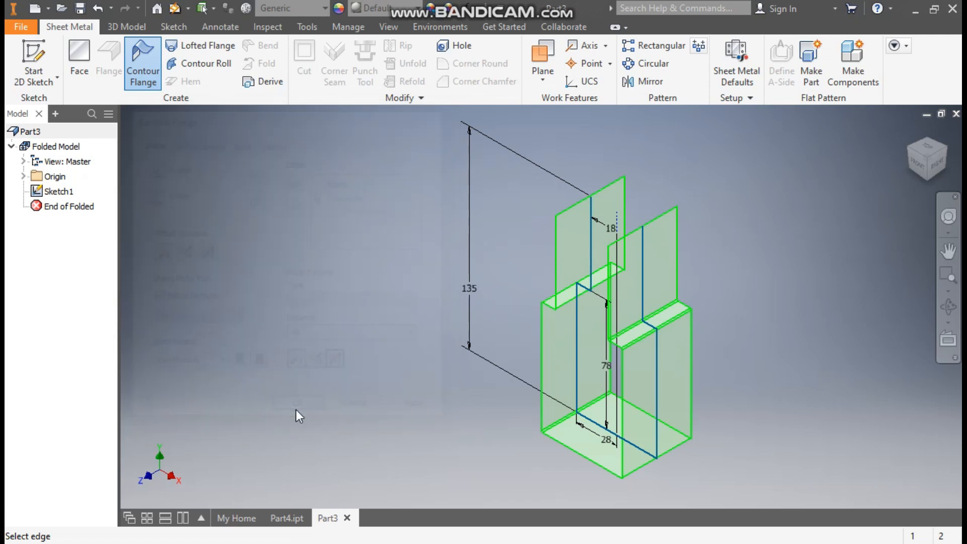
{"action": "middle_click_drag", "start_coordinate": [776, 352], "coordinate": [717, 332]}
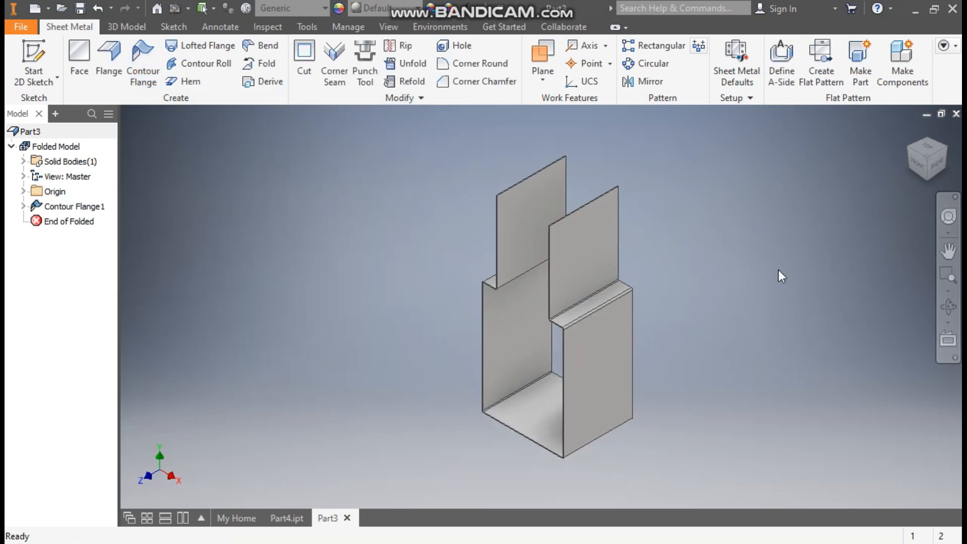
Step: Override the sheet metal rule's thickness in the part's sheet metal defaults and set it to 2 mm
{"action": "left_click", "coordinate": [733, 66]}
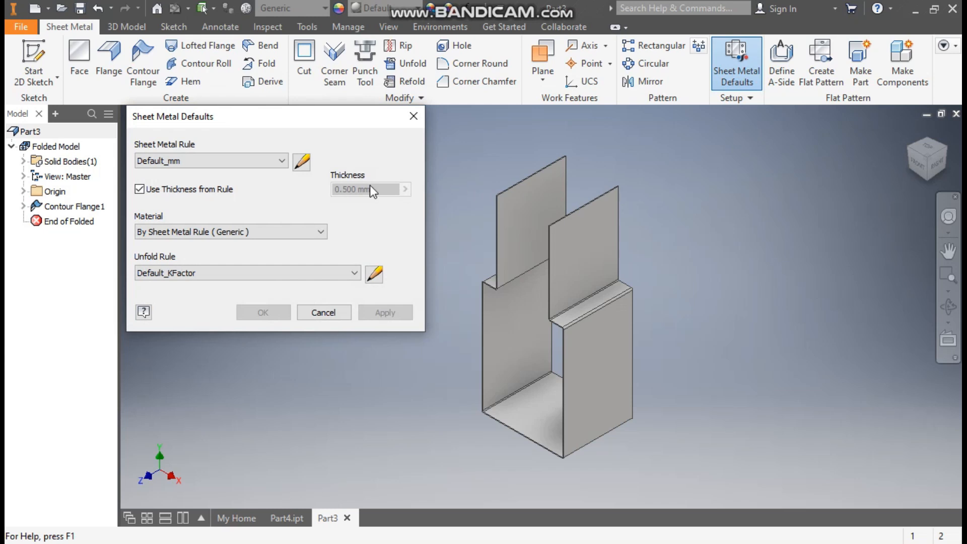
{"action": "left_click", "coordinate": [139, 189]}
{"action": "double_click", "coordinate": [335, 194]}
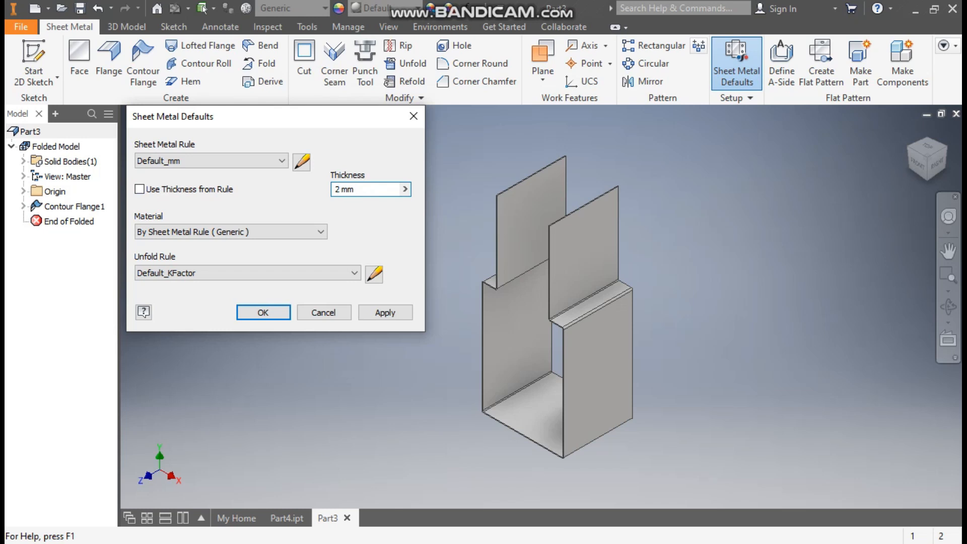
{"action": "left_click", "coordinate": [277, 313]}
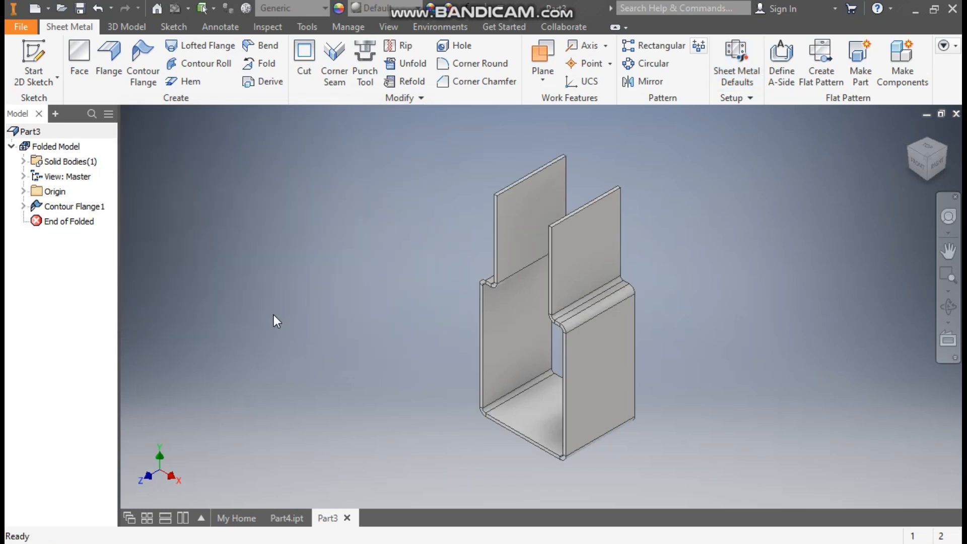
Step: Switch to Part4.ipt, examine the side shape of the finished bracket from the right view, and return to Part3
{"action": "left_click", "coordinate": [287, 518]}
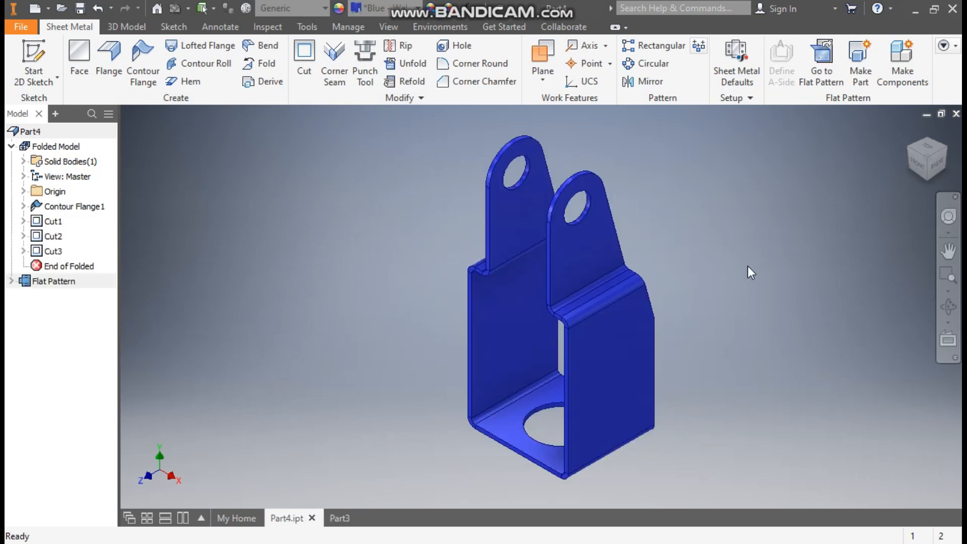
{"action": "left_click", "coordinate": [937, 166]}
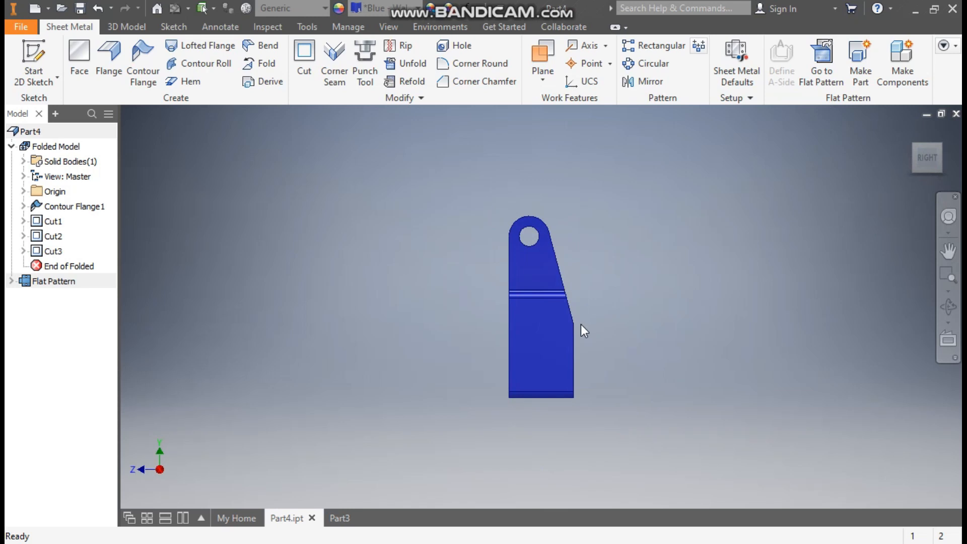
{"action": "left_click", "coordinate": [911, 133]}
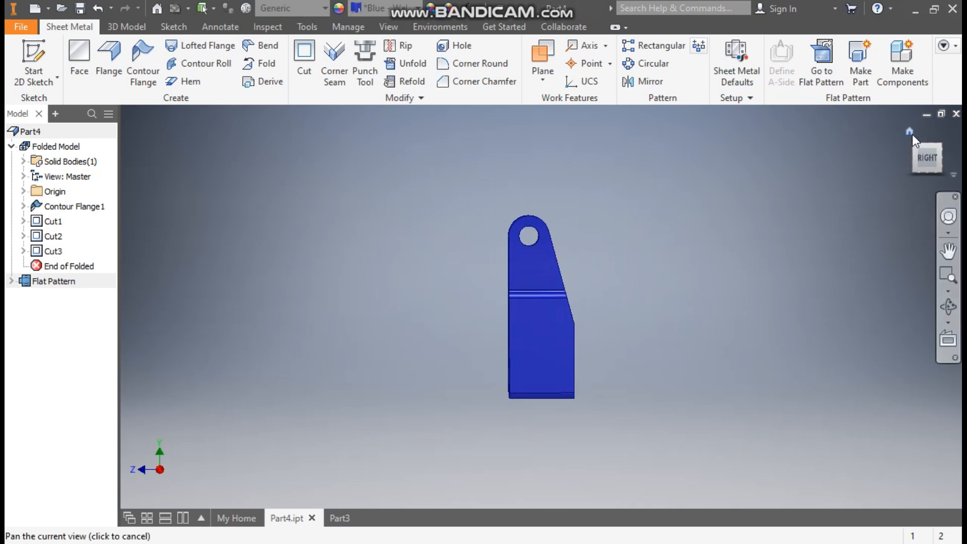
{"action": "left_click", "coordinate": [337, 517]}
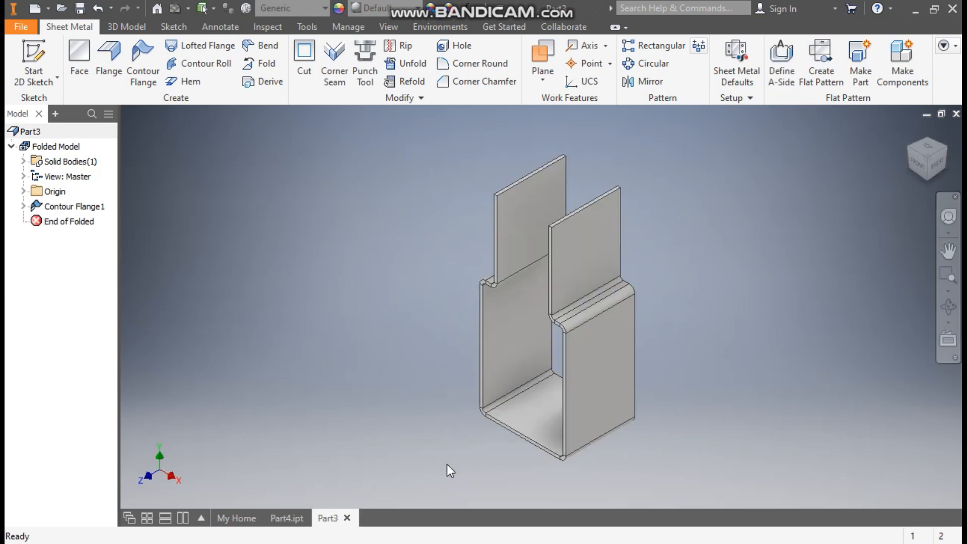
Step: Sketch on the lower right wall's outer face a three-point arc of about 18 mm radius, touching the upper flange's top and right edges
{"action": "left_click", "coordinate": [937, 166]}
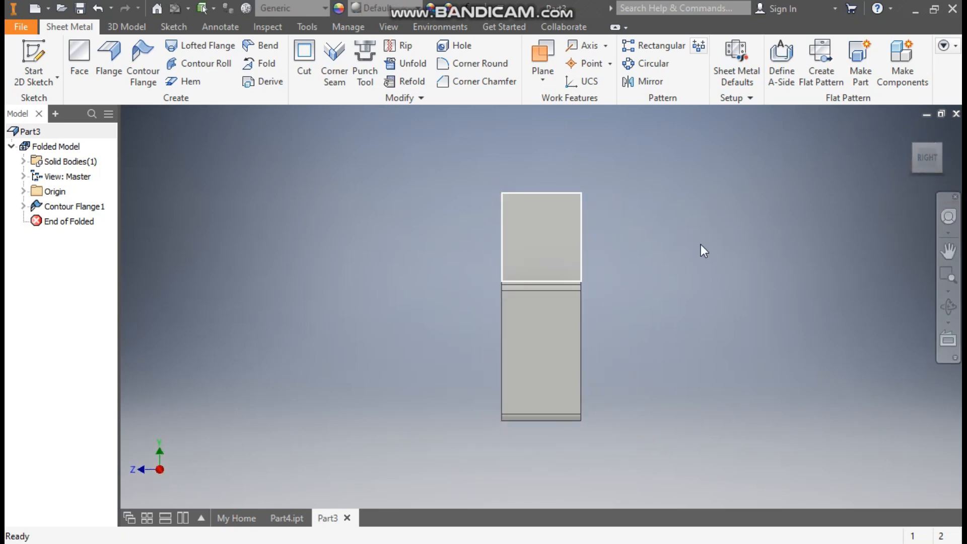
{"action": "left_click", "coordinate": [542, 341]}
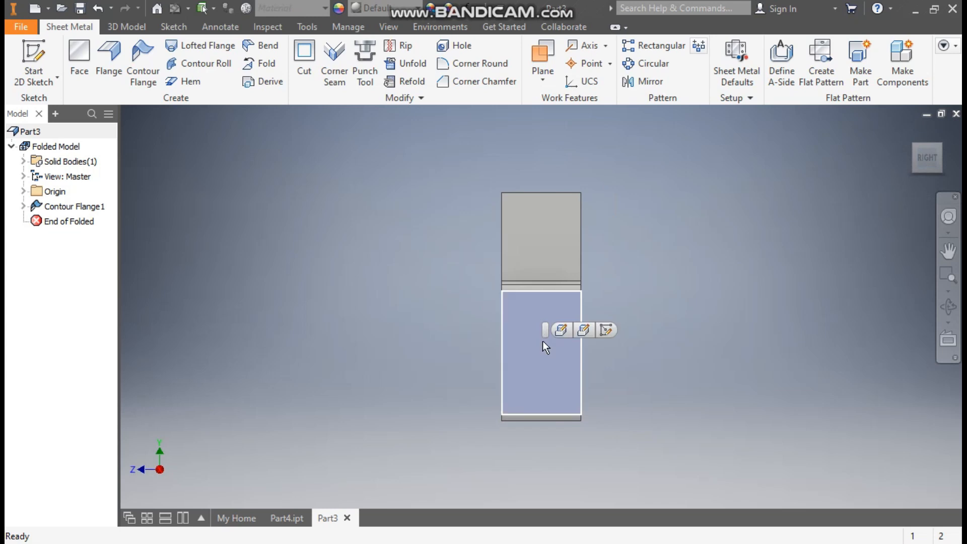
{"action": "left_click", "coordinate": [608, 331]}
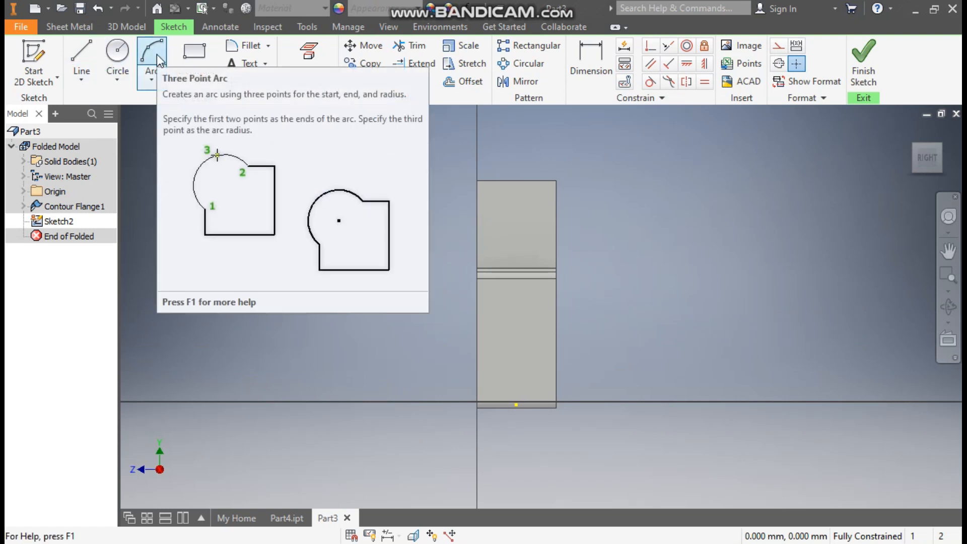
{"action": "left_click", "coordinate": [156, 55]}
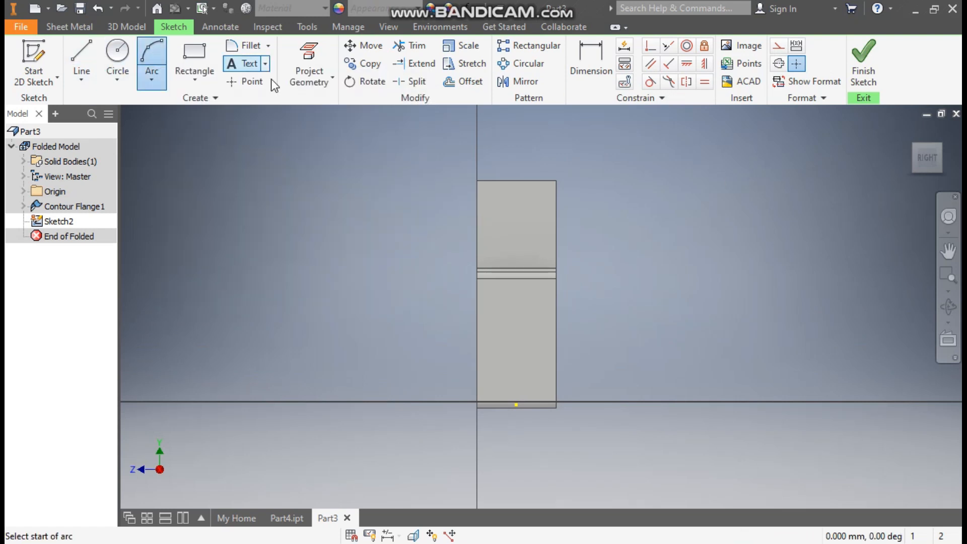
{"action": "left_click", "coordinate": [557, 208]}
{"action": "left_click", "coordinate": [493, 204]}
{"action": "left_click", "coordinate": [526, 180]}
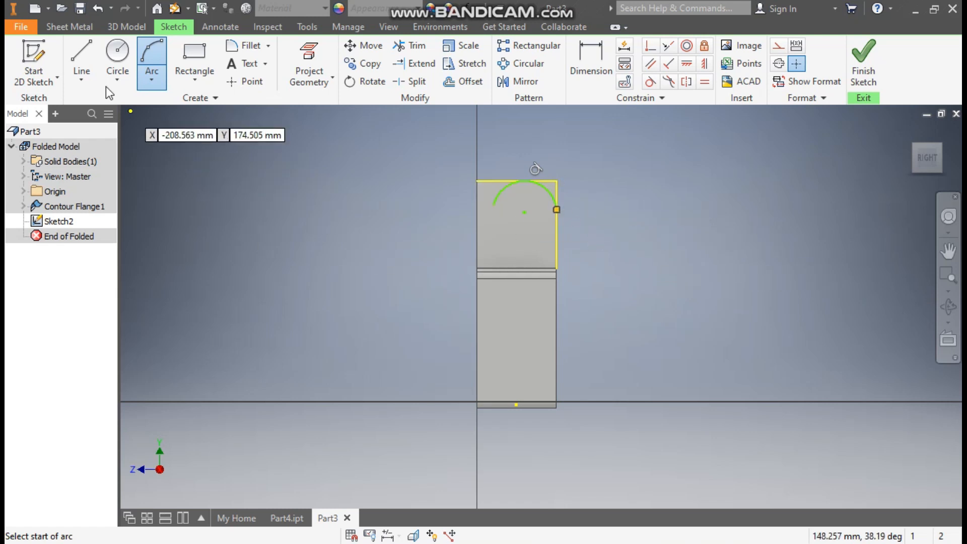
Step: Draw a slanted line from the arc's left end down to the wall's left edge, ending about 57 mm above the base
{"action": "left_click", "coordinate": [81, 66]}
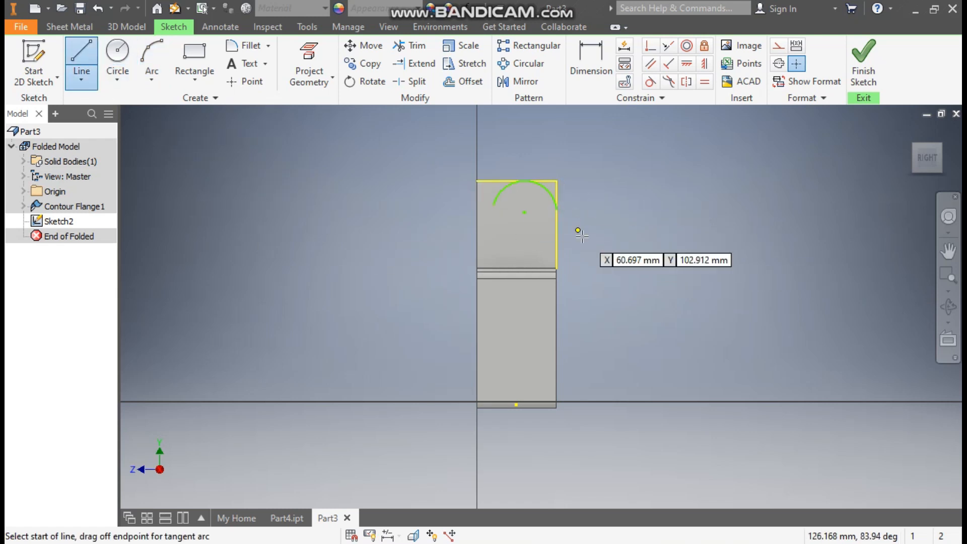
{"action": "left_click", "coordinate": [493, 205]}
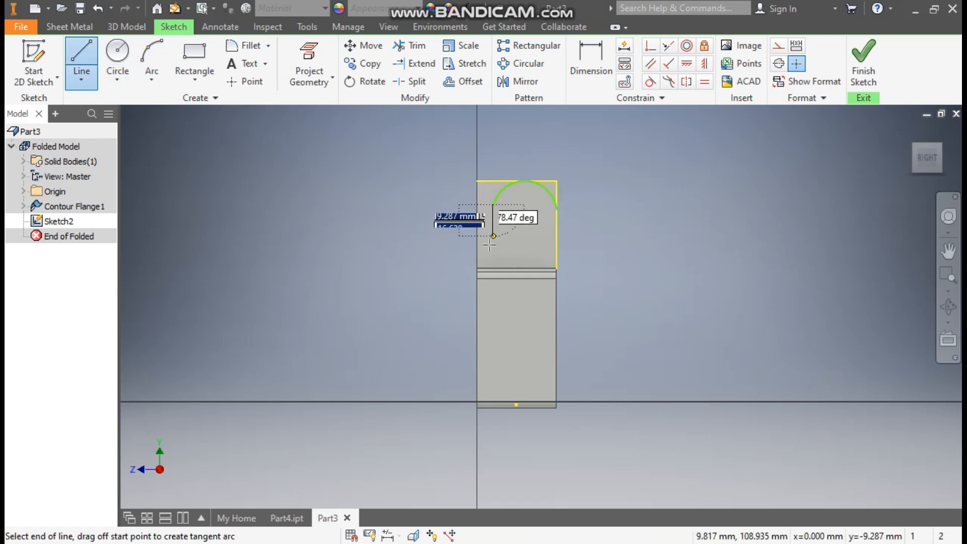
{"action": "double_click", "coordinate": [478, 306]}
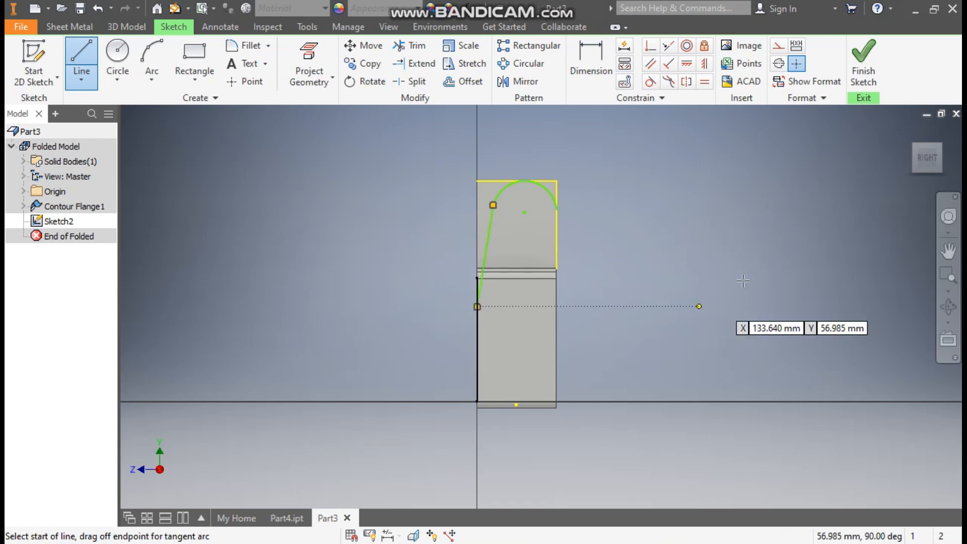
Step: Close the corner regions outside the arc and slanted line with lines along the bracket's left, top and right edges
{"action": "left_click", "coordinate": [477, 306]}
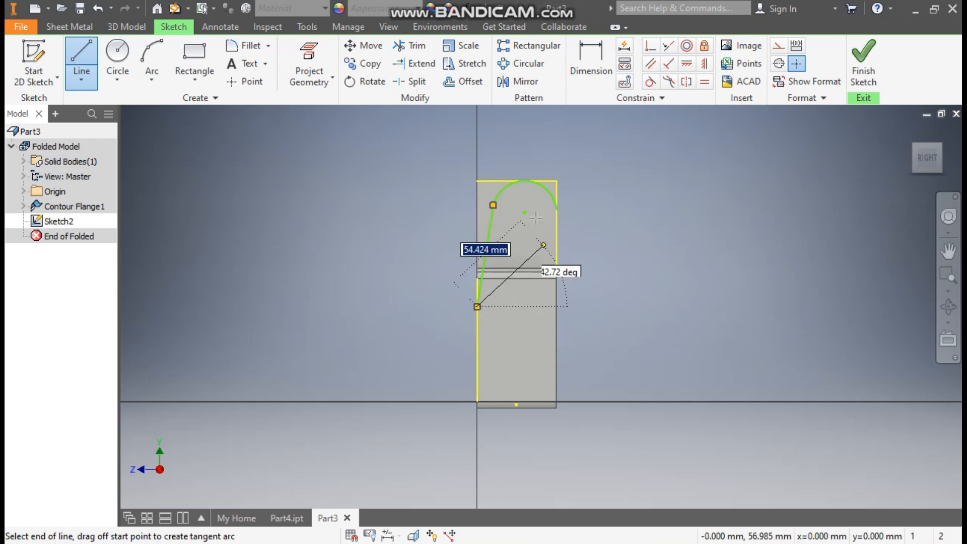
{"action": "double_click", "coordinate": [477, 181]}
{"action": "left_click", "coordinate": [477, 180]}
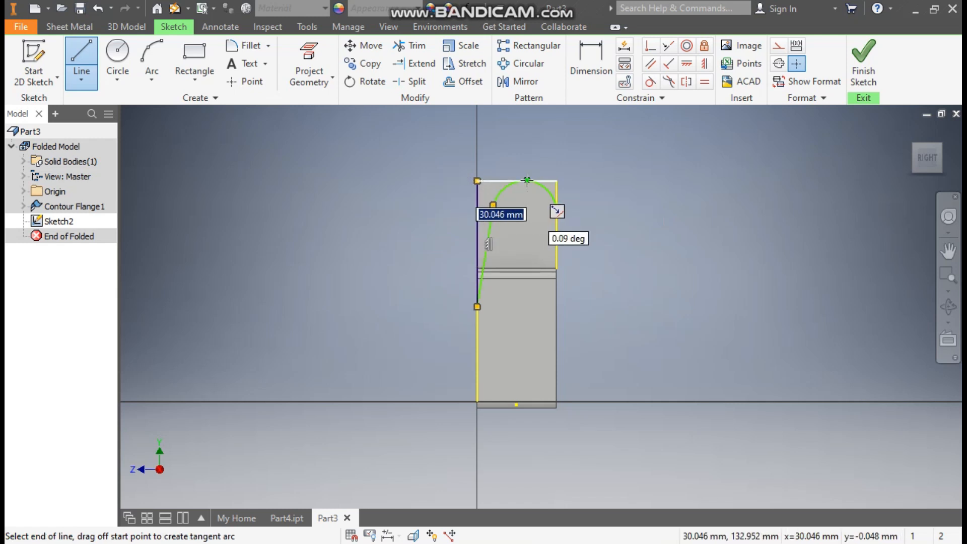
{"action": "left_click", "coordinate": [527, 180]}
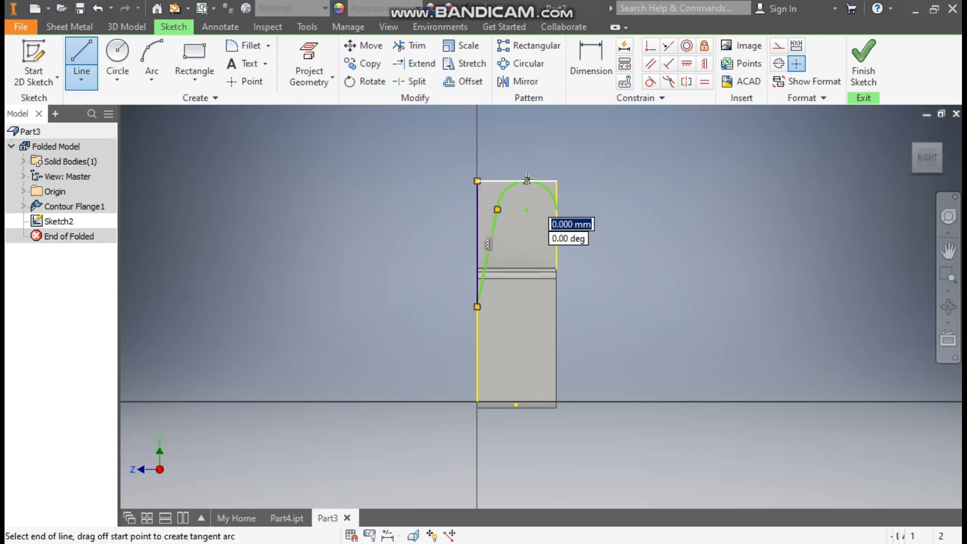
{"action": "double_click", "coordinate": [557, 180]}
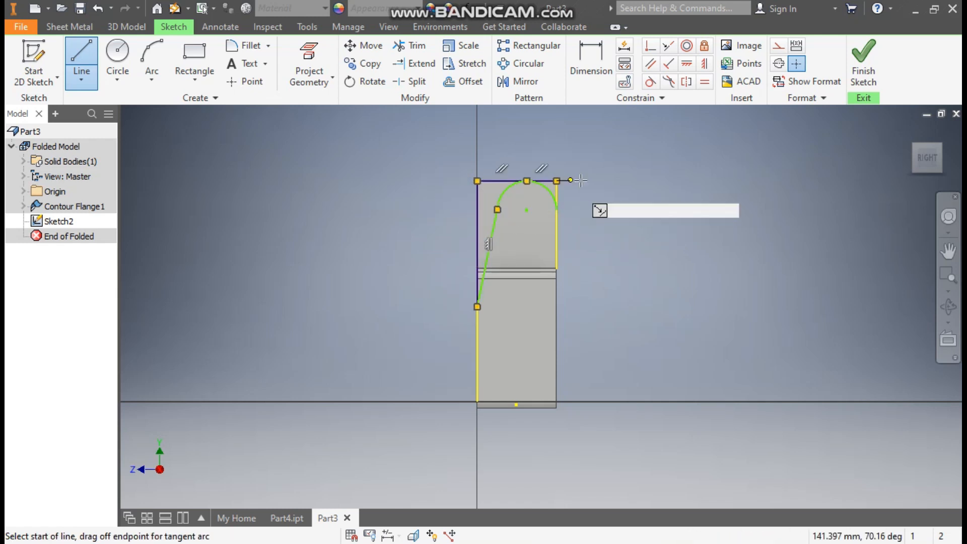
{"action": "left_click", "coordinate": [557, 208]}
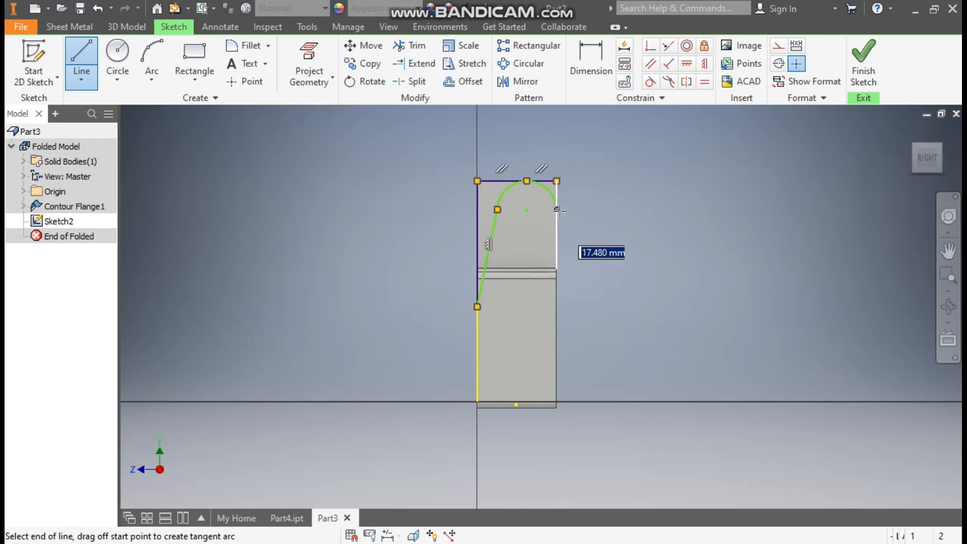
{"action": "double_click", "coordinate": [557, 180]}
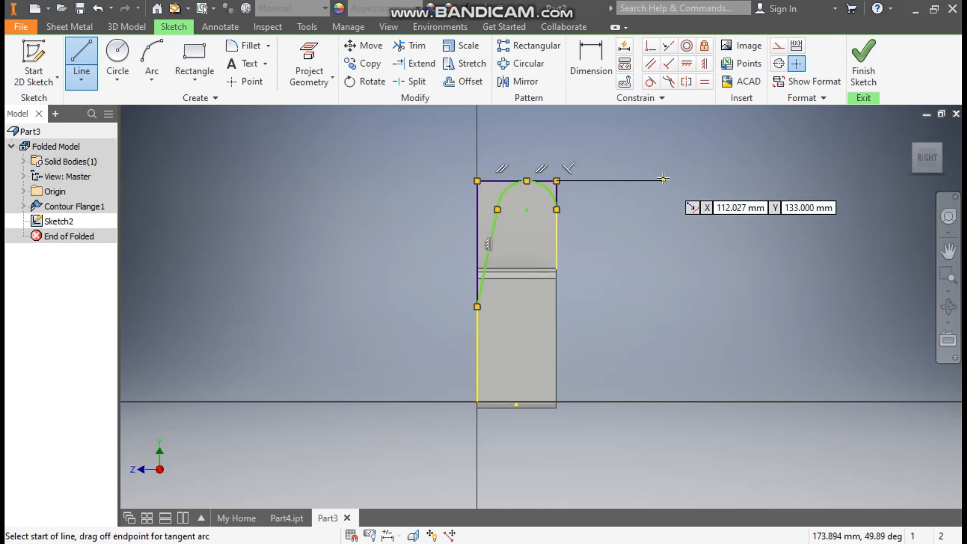
{"action": "key", "text": "Escape"}
Step: Dimension the arc's radius at the top of the wall outline as 15 mm
{"action": "scroll", "coordinate": [530, 206], "scroll_direction": "down", "scroll_amount": 2}
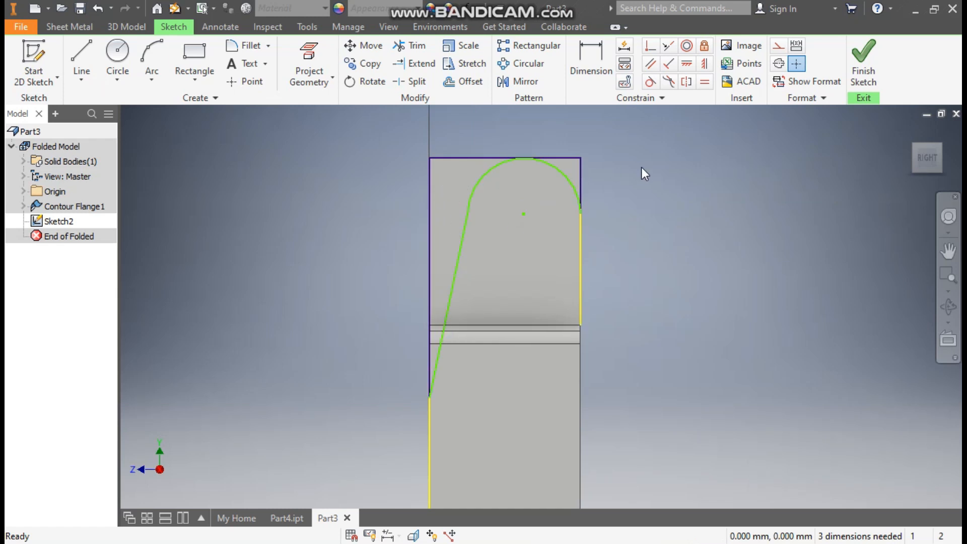
{"action": "left_click", "coordinate": [591, 51]}
{"action": "left_click", "coordinate": [560, 171]}
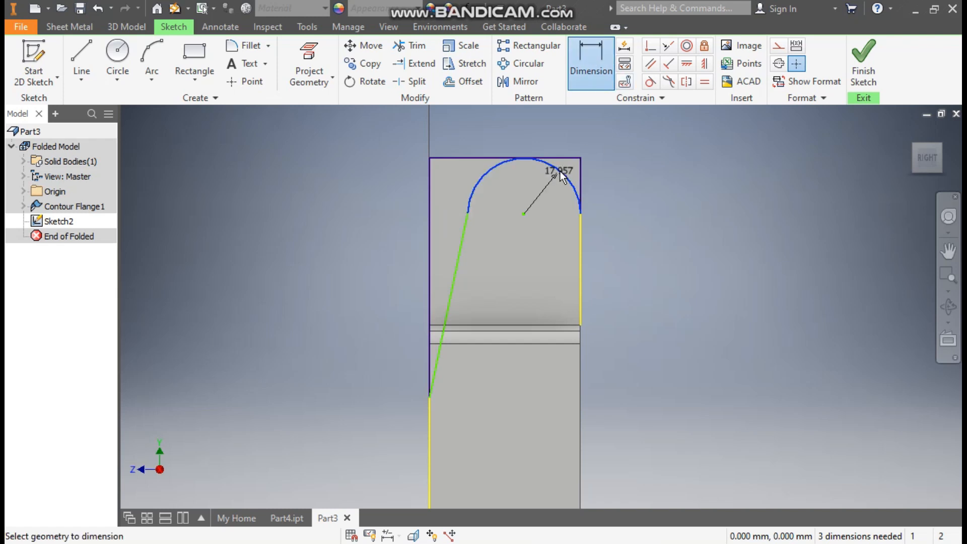
{"action": "left_click", "coordinate": [627, 141]}
{"action": "type", "text": "15"}
{"action": "key", "text": "Return"}
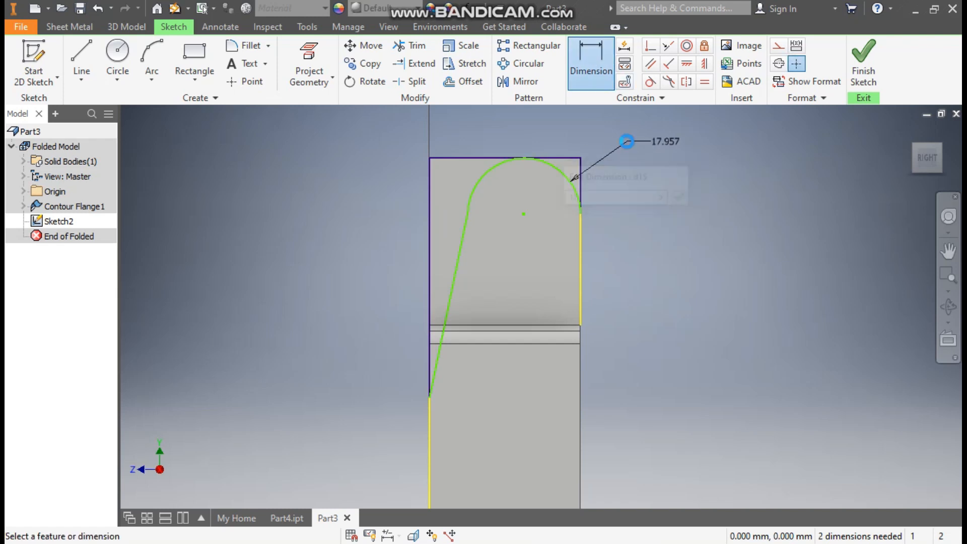
Step: Set the angle between the slanted line and the wall's opposite vertical edge to 15 degrees
{"action": "left_click", "coordinate": [462, 289]}
{"action": "left_click", "coordinate": [580, 282]}
{"action": "left_click", "coordinate": [577, 303]}
{"action": "type", "text": "15"}
{"action": "key", "text": "Return"}
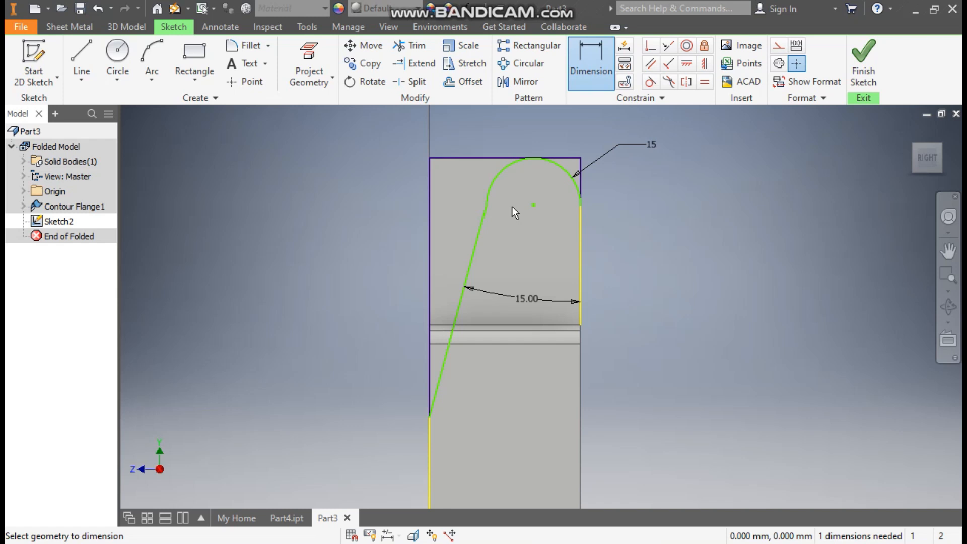
{"action": "key", "text": "Escape"}
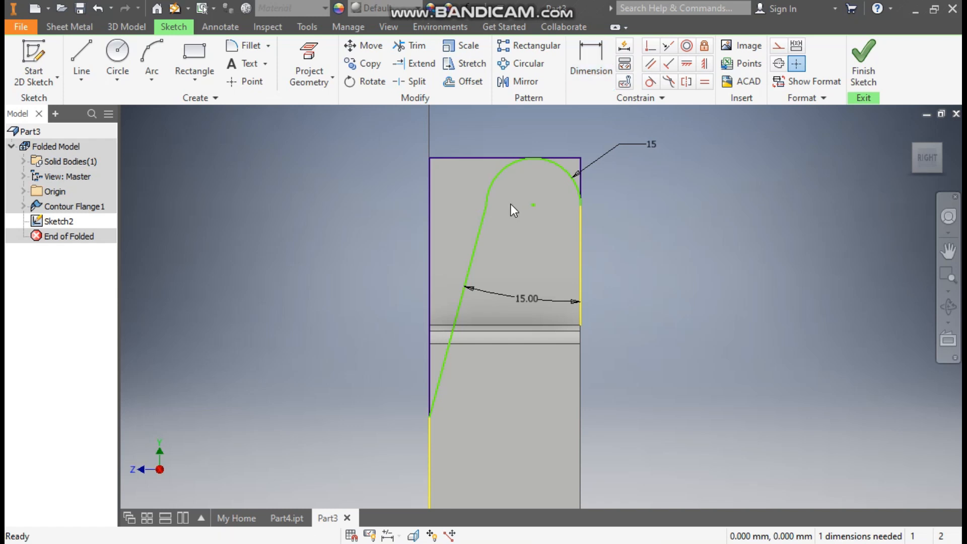
Step: Delete the arc's radius dimension, reshape the arc, and make it tangent to the slanted line
{"action": "key", "text": "Delete"}
{"action": "left_click_drag", "start_coordinate": [558, 168], "coordinate": [568, 194]}
{"action": "left_click", "coordinate": [650, 82]}
{"action": "left_click", "coordinate": [473, 201]}
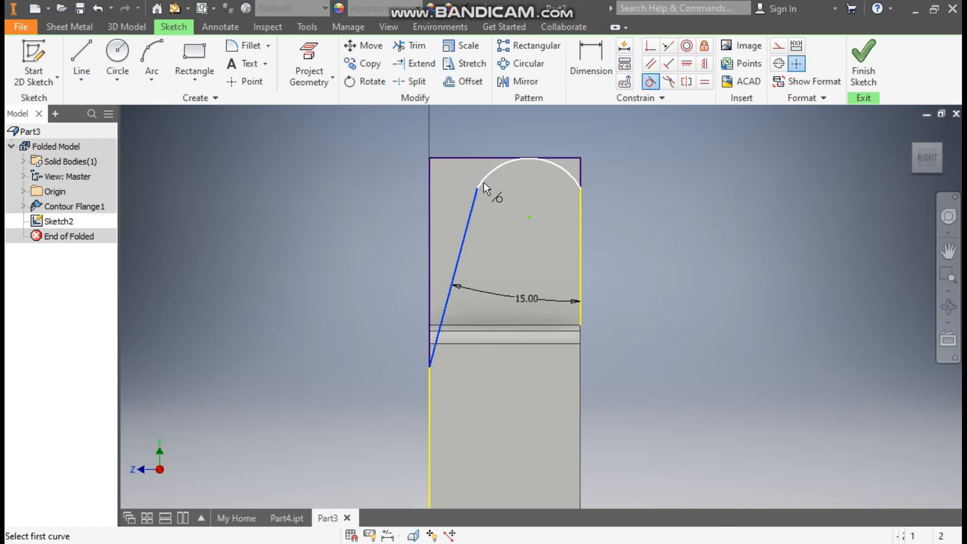
{"action": "left_click", "coordinate": [484, 182]}
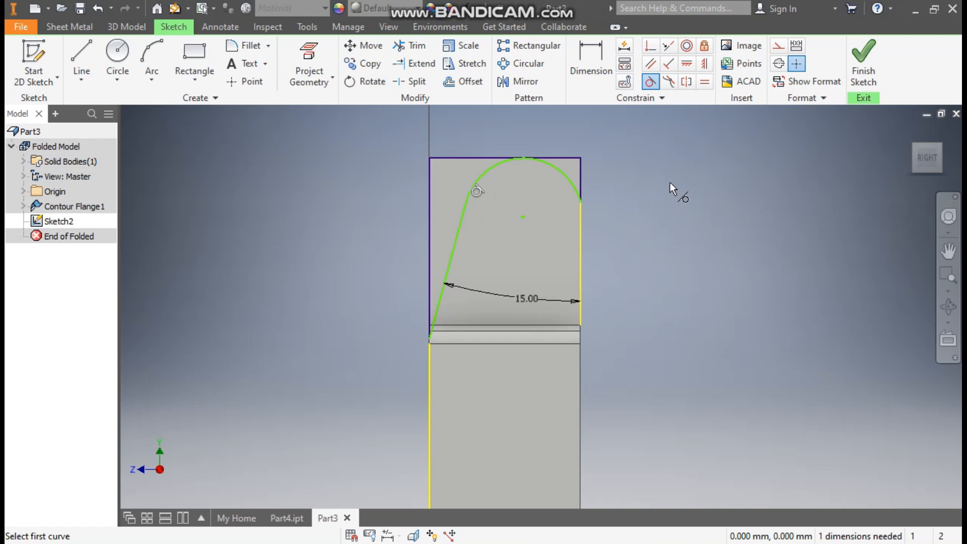
{"action": "key", "text": "Escape"}
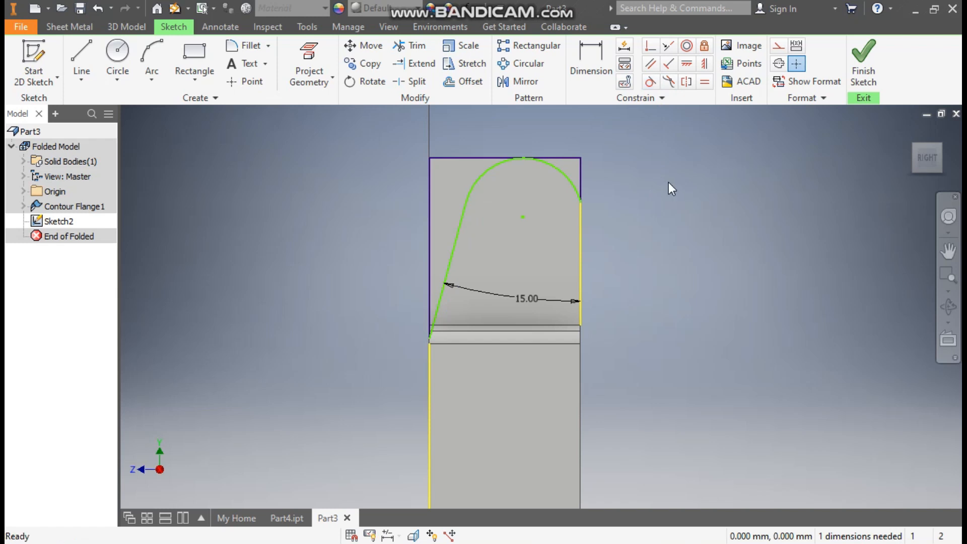
Step: Dimension the top arc's radius as 15 mm and finish the sketch
{"action": "left_click", "coordinate": [600, 80]}
{"action": "left_click", "coordinate": [562, 170]}
{"action": "left_click", "coordinate": [572, 128]}
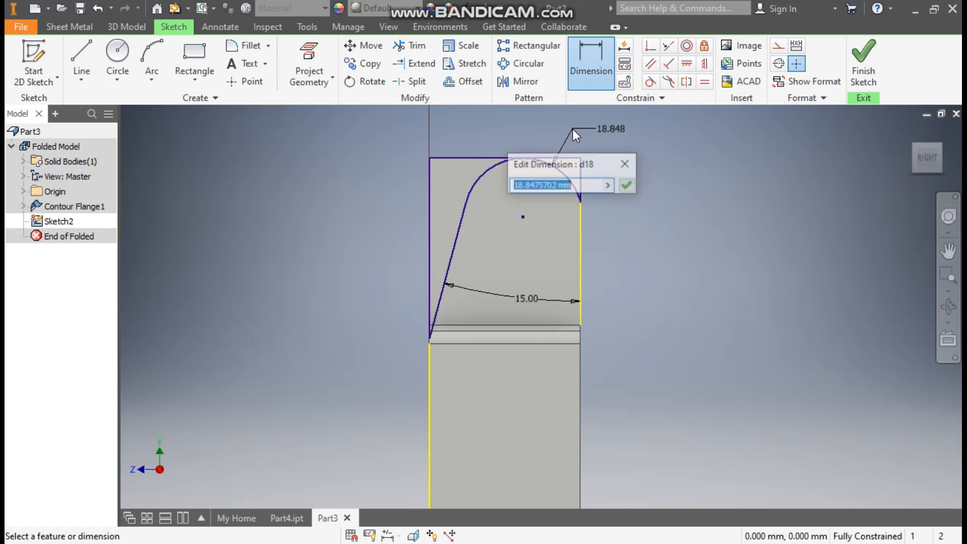
{"action": "type", "text": "15"}
{"action": "key", "text": "Return"}
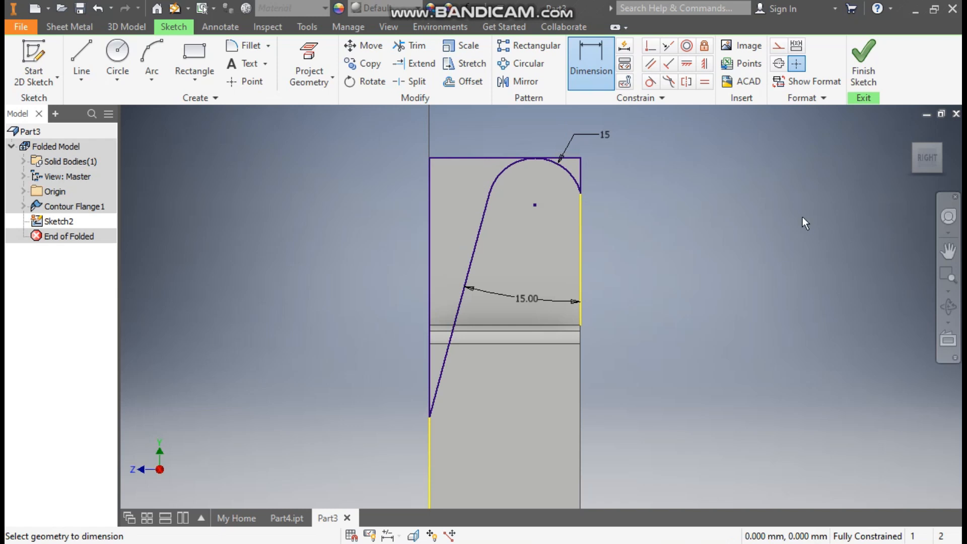
{"action": "left_click", "coordinate": [863, 59]}
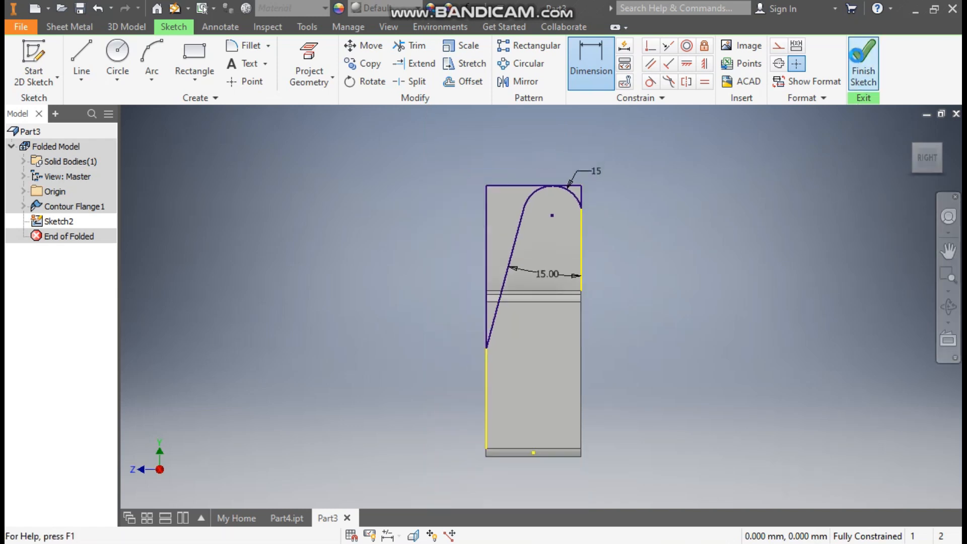
Step: Cut the corner regions outside the rounded, tapered outline through both walls with the extents set to All
{"action": "left_click", "coordinate": [303, 52]}
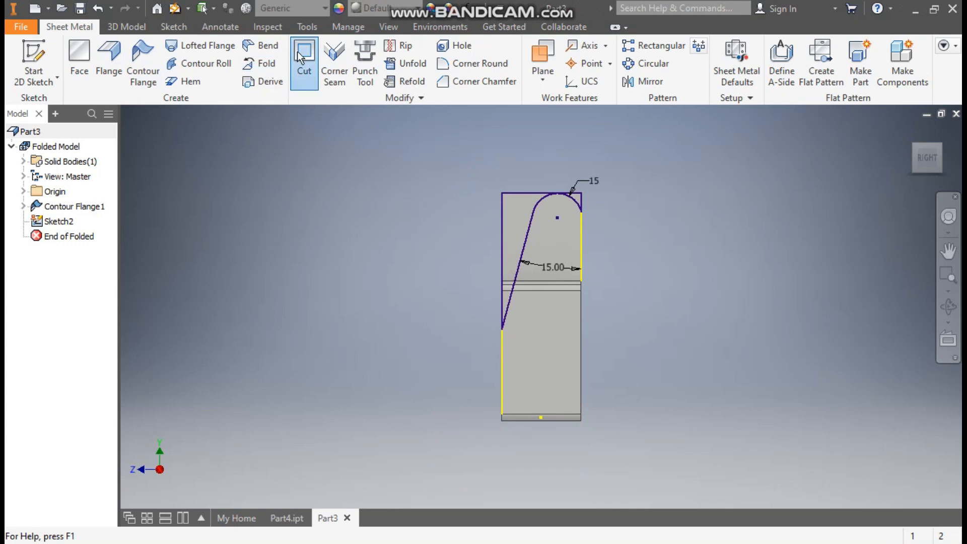
{"action": "scroll", "coordinate": [558, 195], "scroll_direction": "down", "scroll_amount": 3}
{"action": "scroll", "coordinate": [560, 195], "scroll_direction": "down", "scroll_amount": 2}
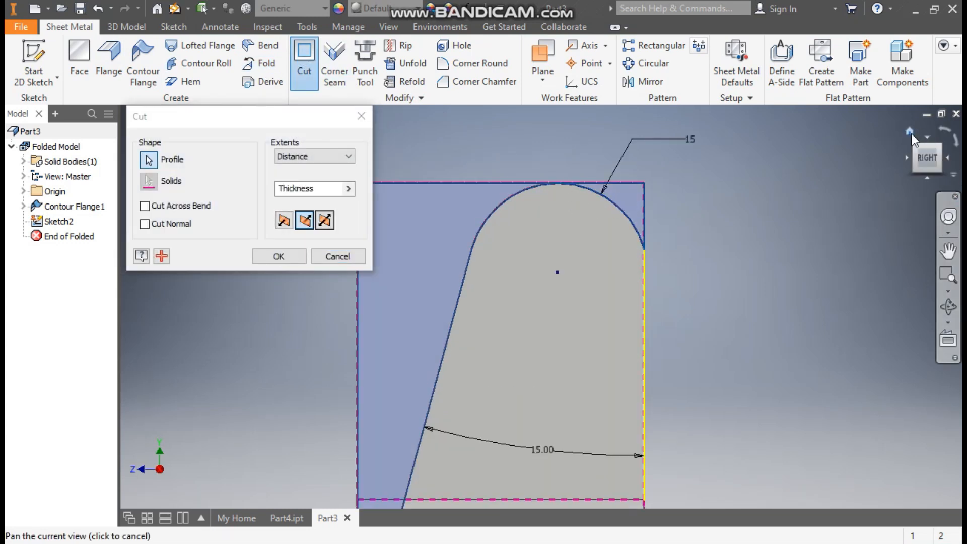
{"action": "left_click", "coordinate": [911, 133]}
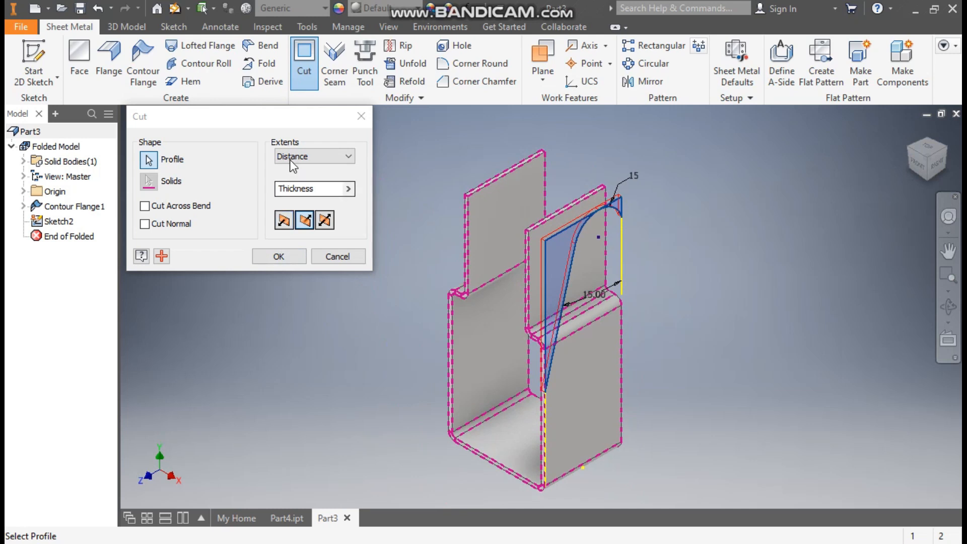
{"action": "left_click", "coordinate": [290, 158]}
{"action": "left_click", "coordinate": [291, 203]}
{"action": "left_click", "coordinate": [283, 220]}
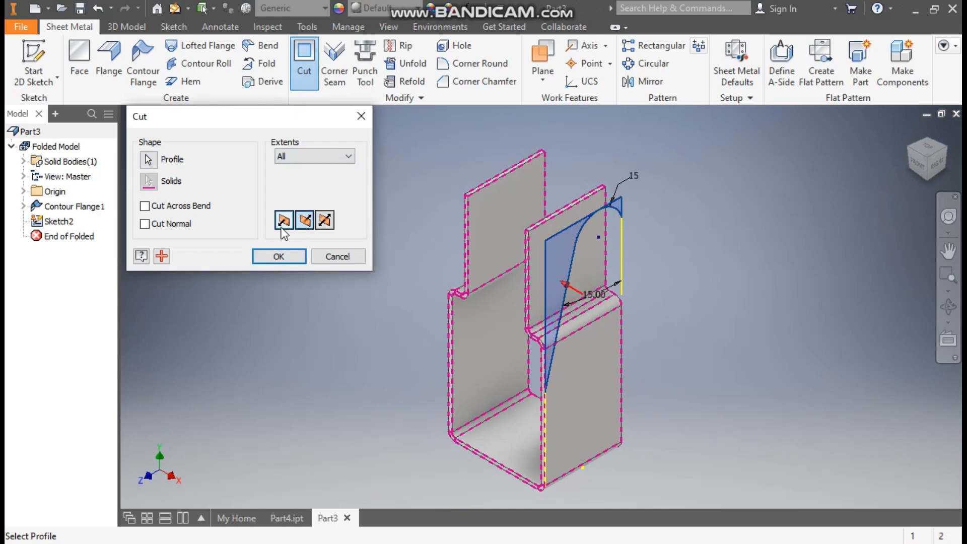
{"action": "left_click", "coordinate": [280, 257]}
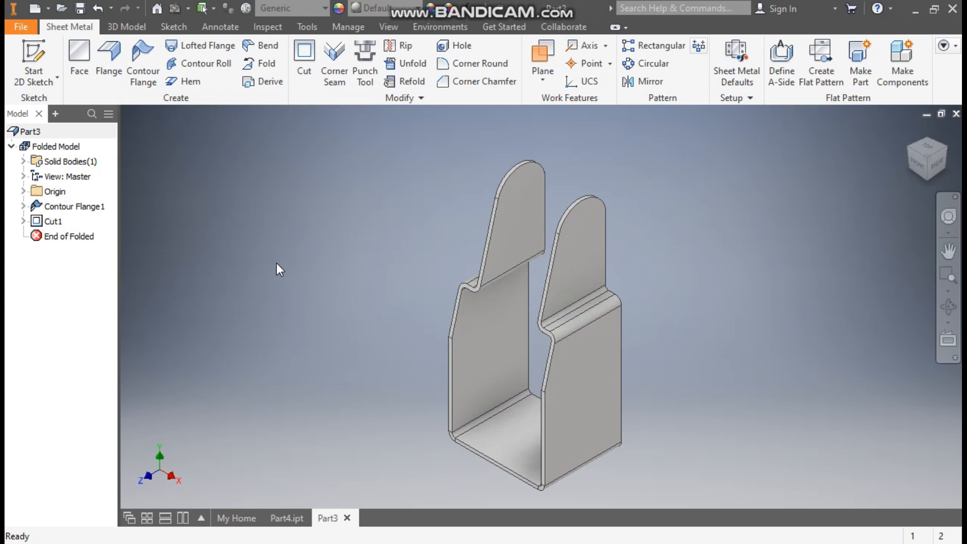
Step: Sketch a 15 mm diameter circle on the right upper flange's outer face, concentric with its rounded top, and finish the sketch
{"action": "left_click", "coordinate": [938, 167]}
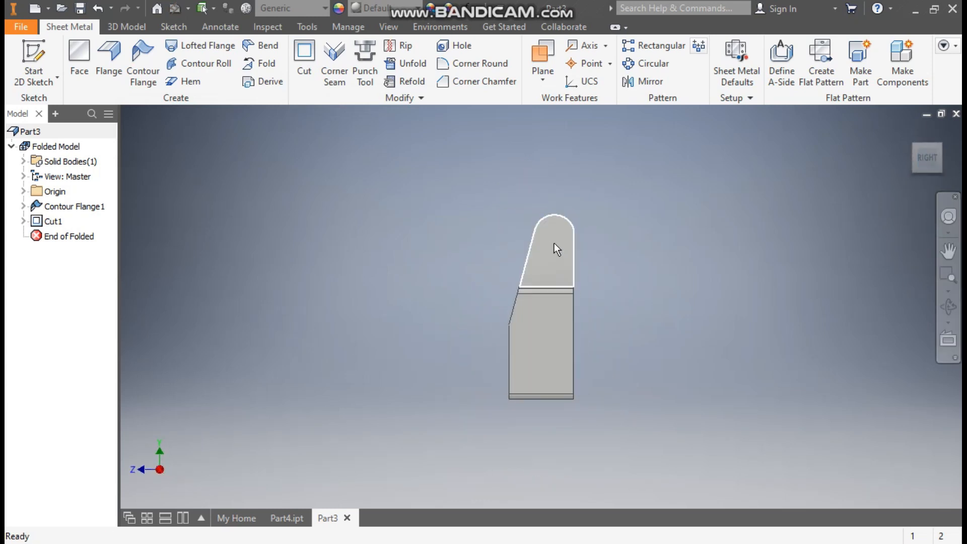
{"action": "left_click", "coordinate": [554, 244]}
{"action": "left_click", "coordinate": [622, 230]}
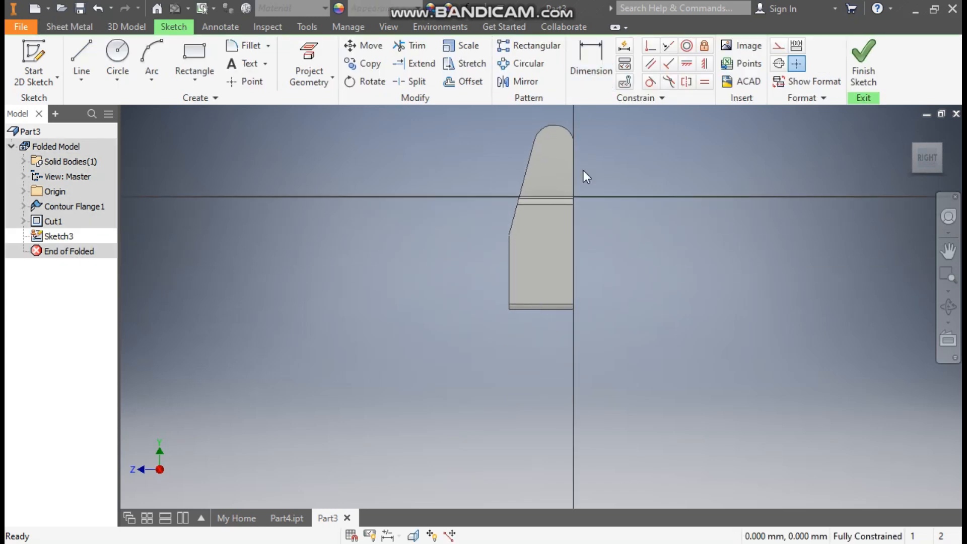
{"action": "left_click", "coordinate": [118, 55]}
{"action": "scroll", "coordinate": [556, 125], "scroll_direction": "up", "scroll_amount": 3}
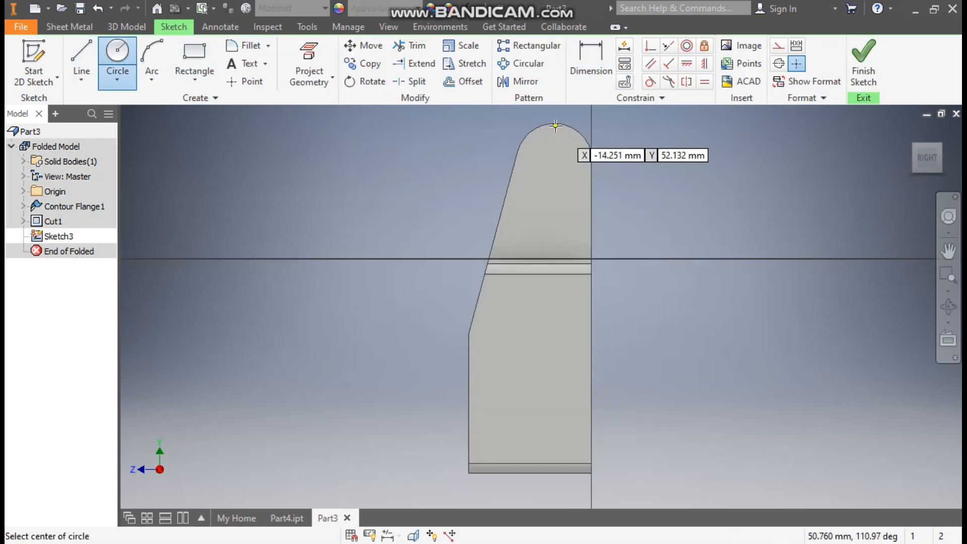
{"action": "left_click", "coordinate": [553, 161]}
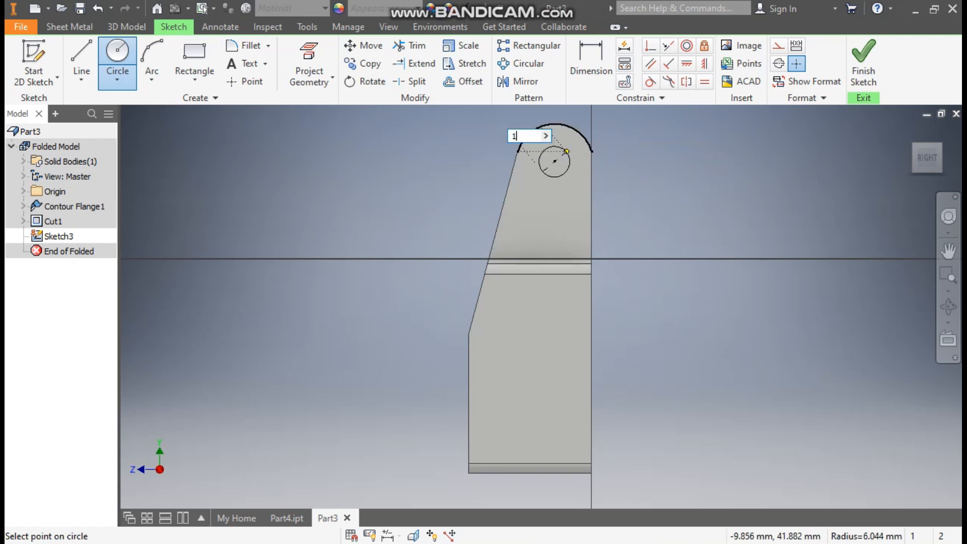
{"action": "left_click", "coordinate": [569, 148]}
{"action": "left_click", "coordinate": [864, 55]}
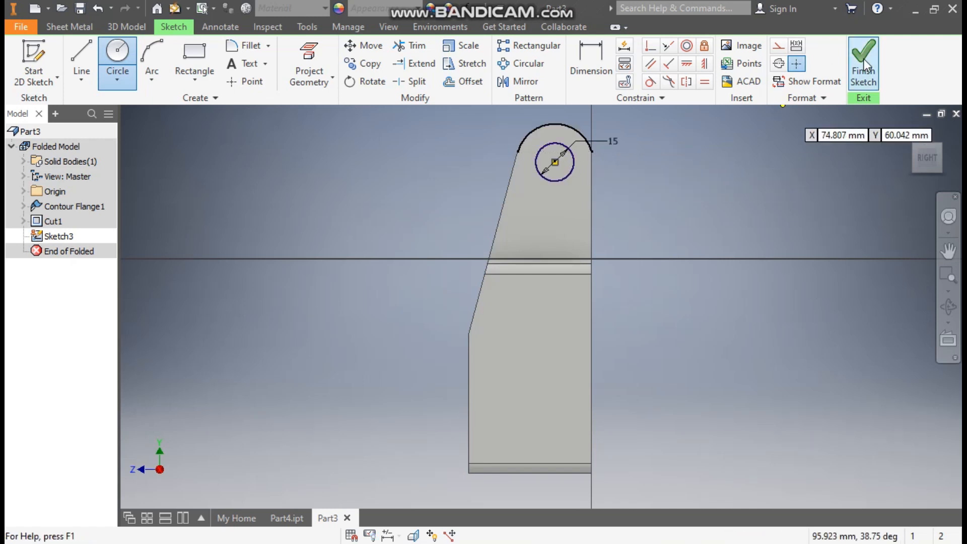
Step: Cut the 15 mm circle through both upper flanges with the extents set to All
{"action": "left_click", "coordinate": [297, 66]}
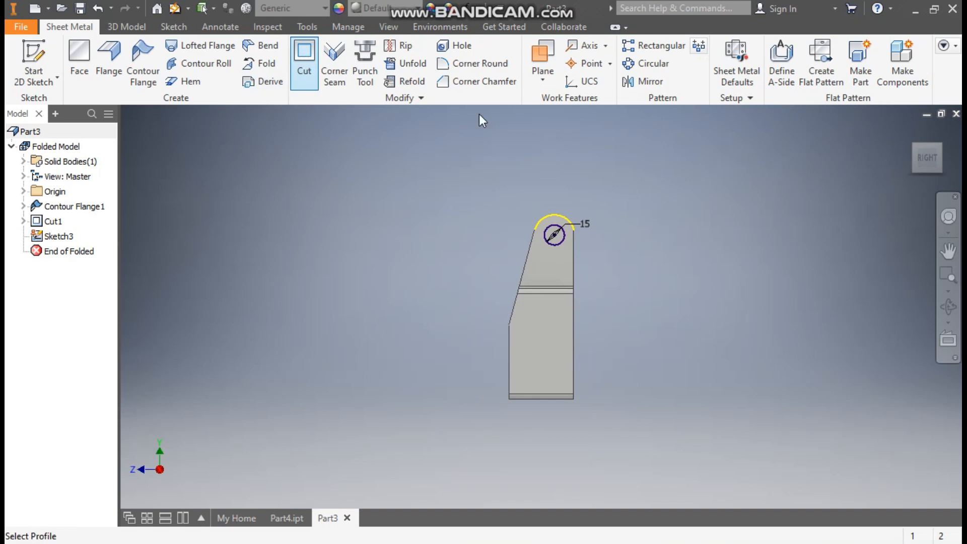
{"action": "left_click", "coordinate": [909, 132]}
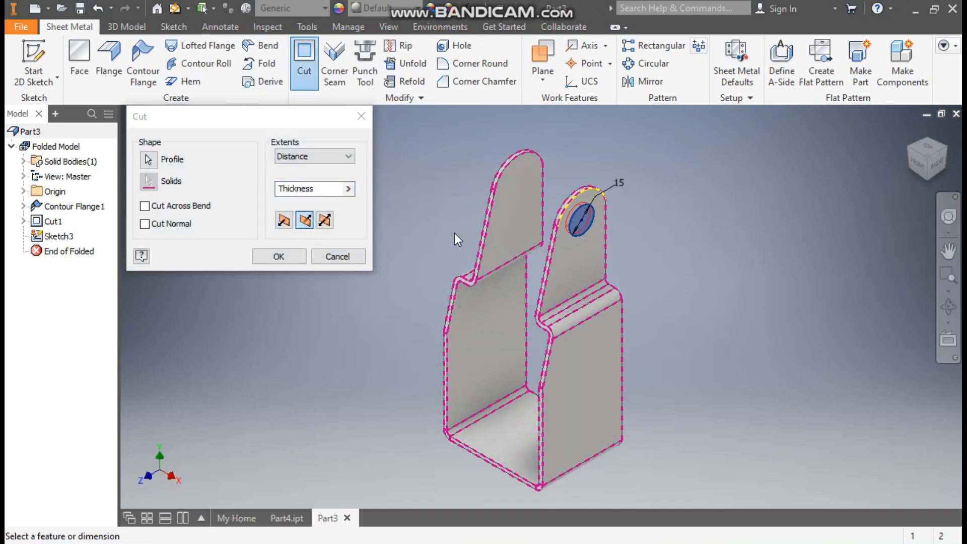
{"action": "left_click", "coordinate": [300, 156]}
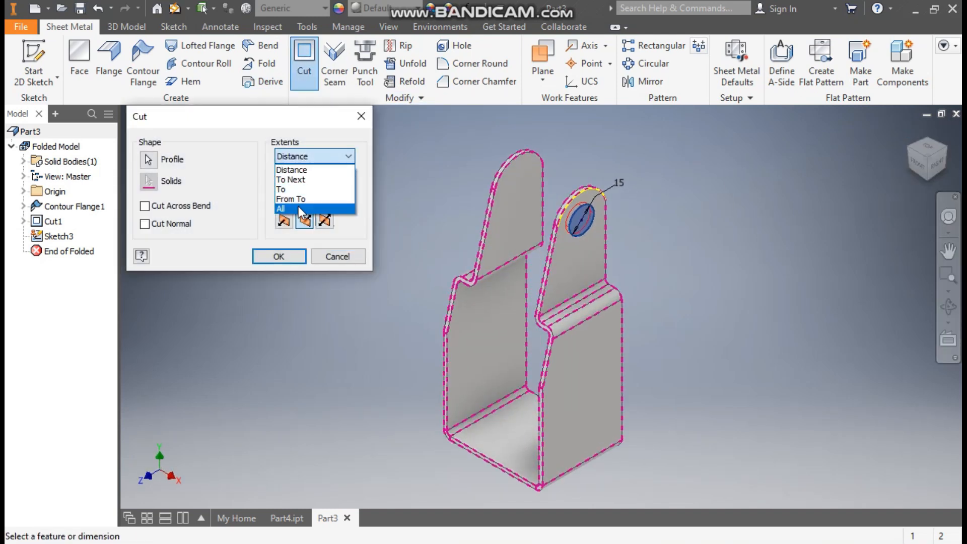
{"action": "left_click", "coordinate": [300, 208]}
{"action": "left_click", "coordinate": [292, 258]}
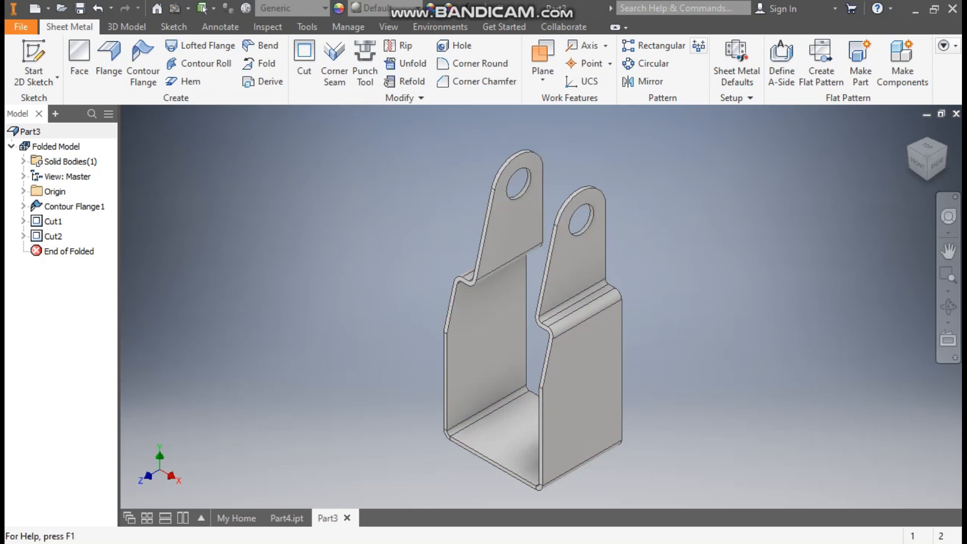
Step: Sketch a 30 mm diameter circle at the center of the base's inner face and cut it through the sheet thickness
{"action": "left_click", "coordinate": [517, 426]}
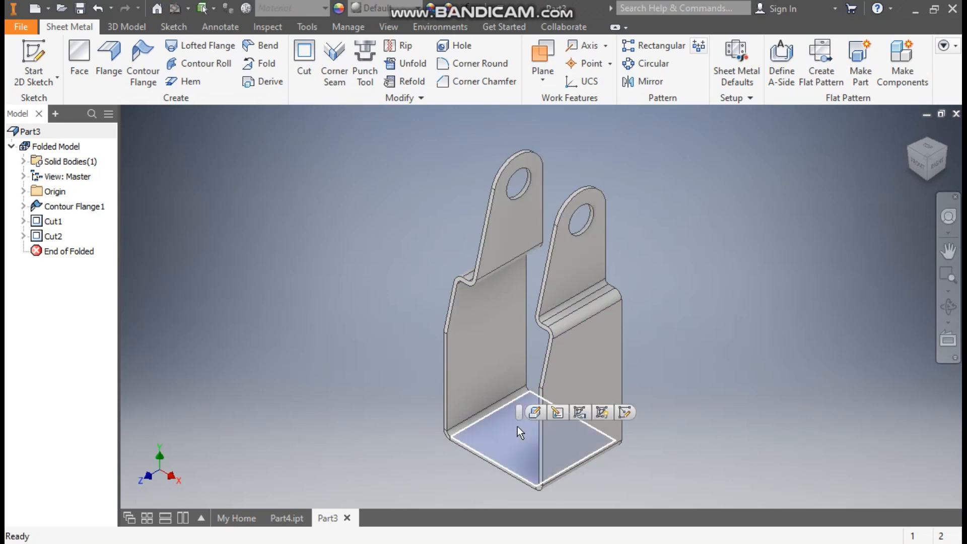
{"action": "left_click", "coordinate": [625, 412]}
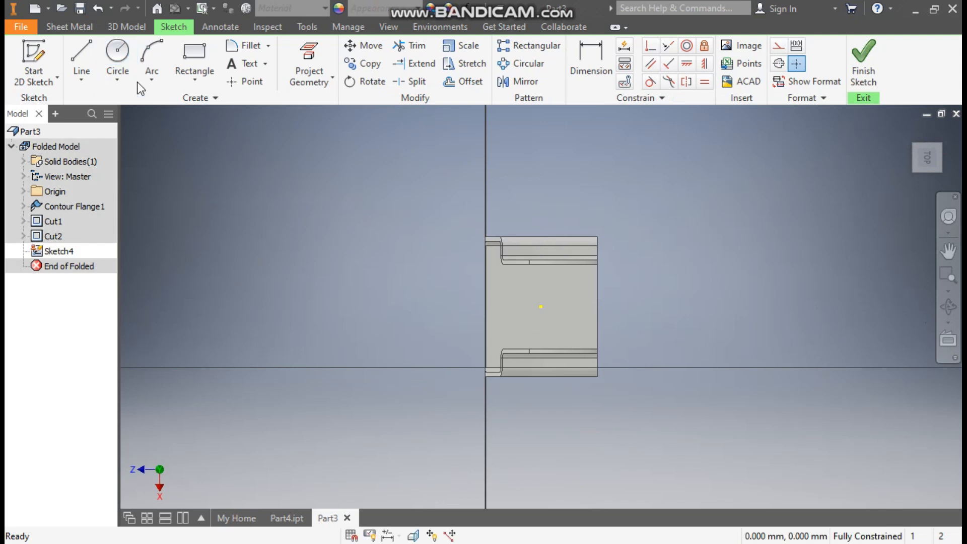
{"action": "left_click", "coordinate": [117, 56]}
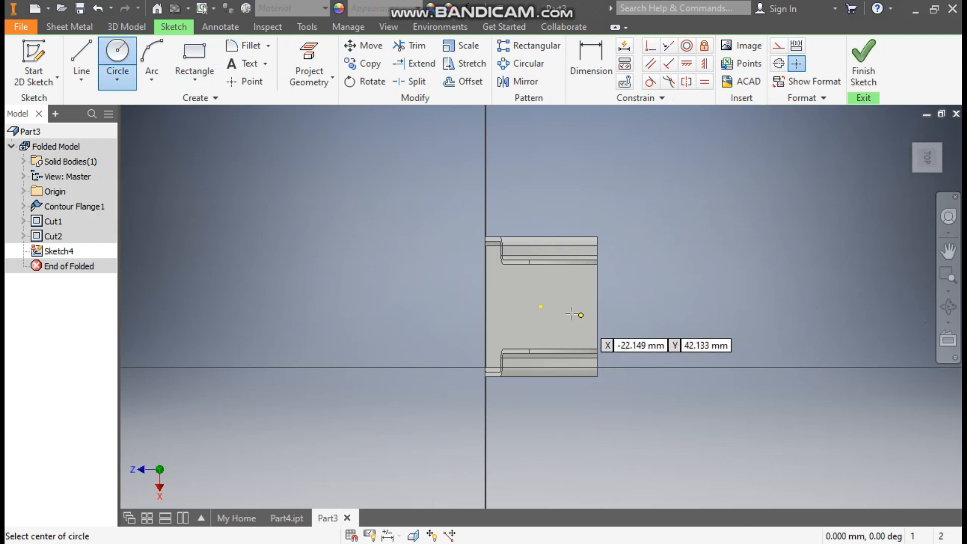
{"action": "left_click", "coordinate": [540, 306]}
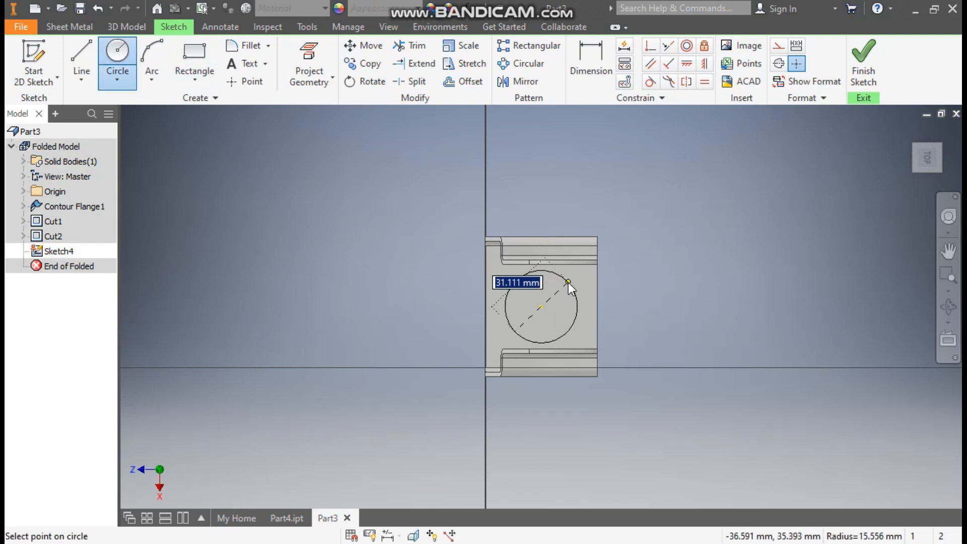
{"action": "type", "text": "30"}
{"action": "key", "text": "Return"}
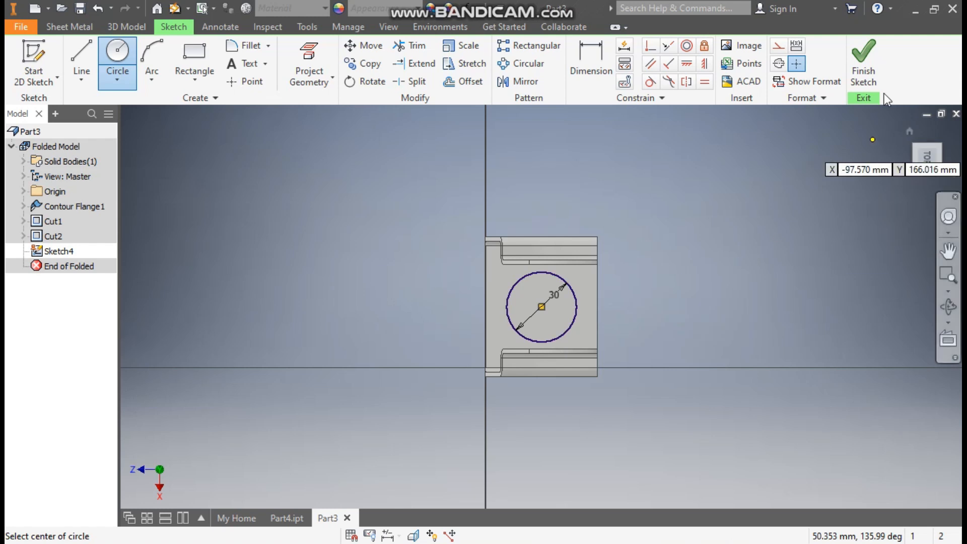
{"action": "left_click", "coordinate": [863, 56]}
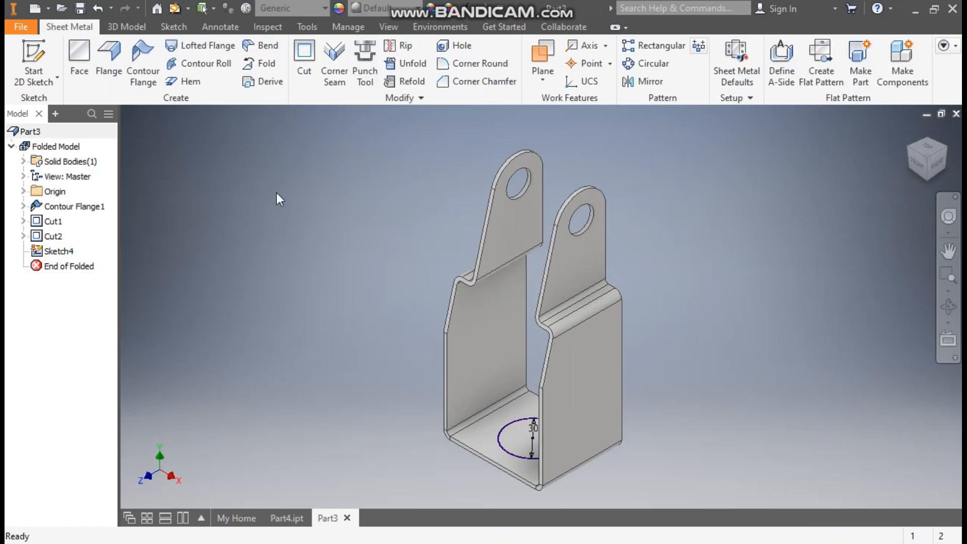
{"action": "left_click", "coordinate": [294, 54]}
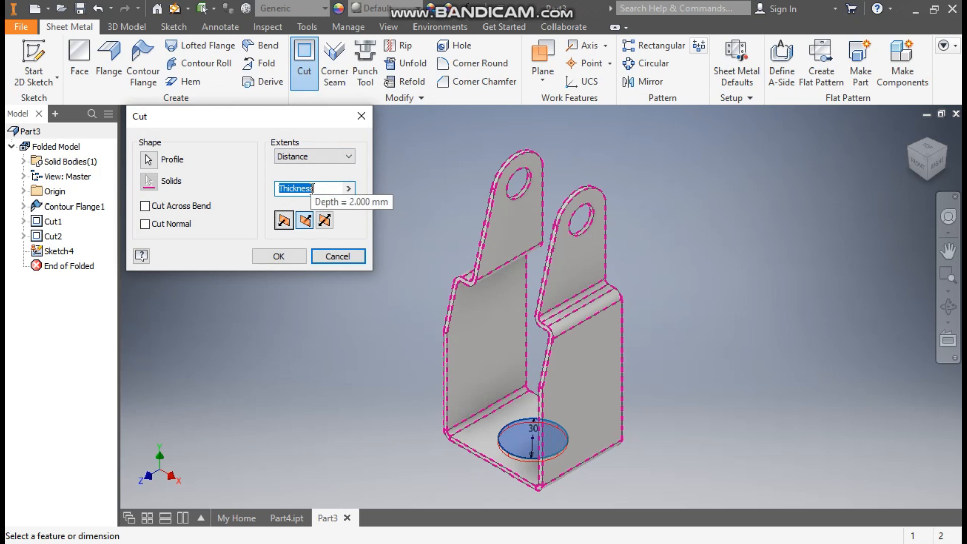
{"action": "left_click", "coordinate": [291, 254]}
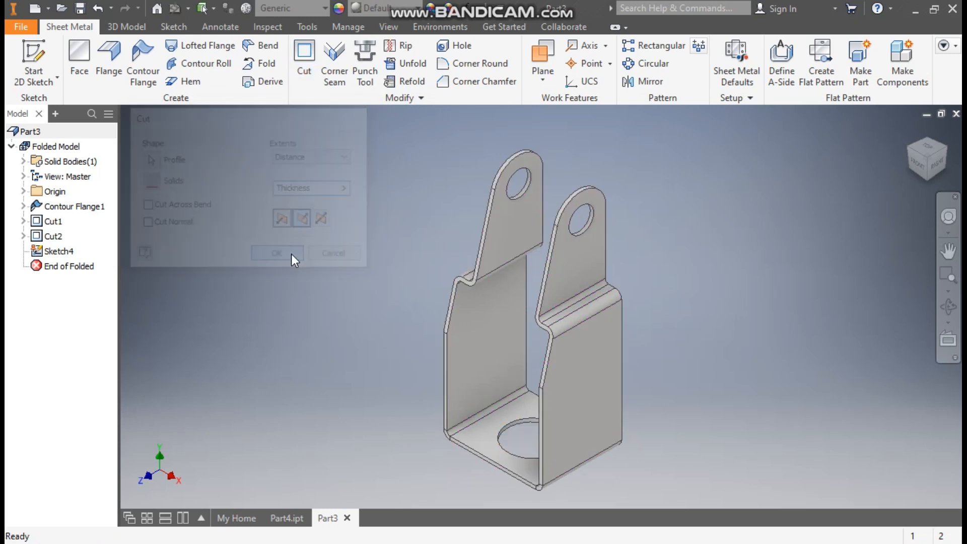
Step: Apply the Blue - Wall Paint - Glossy appearance to the bracket
{"action": "left_click", "coordinate": [376, 10]}
{"action": "scroll", "coordinate": [420, 246], "scroll_direction": "up", "scroll_amount": 6}
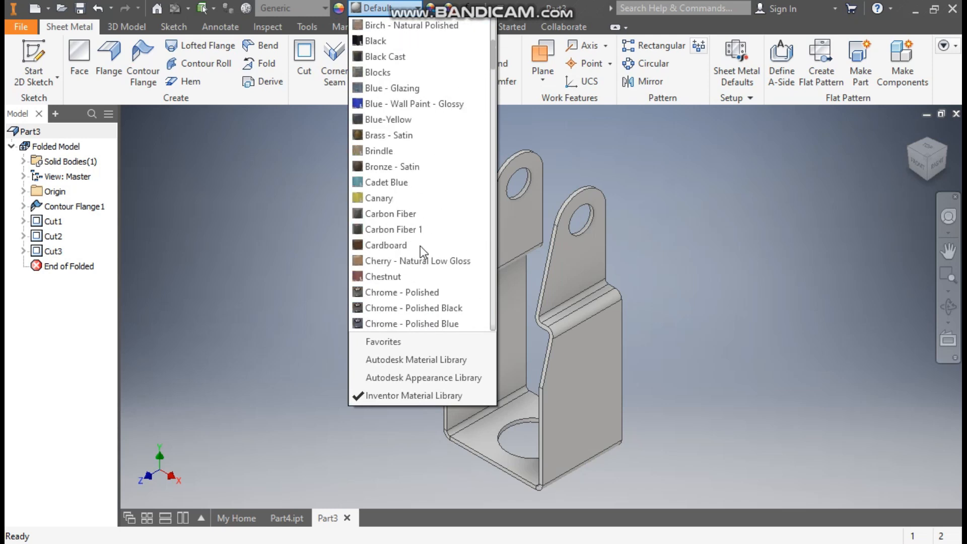
{"action": "left_click", "coordinate": [425, 103]}
{"action": "middle_click_drag", "start_coordinate": [645, 280], "coordinate": [644, 257]}
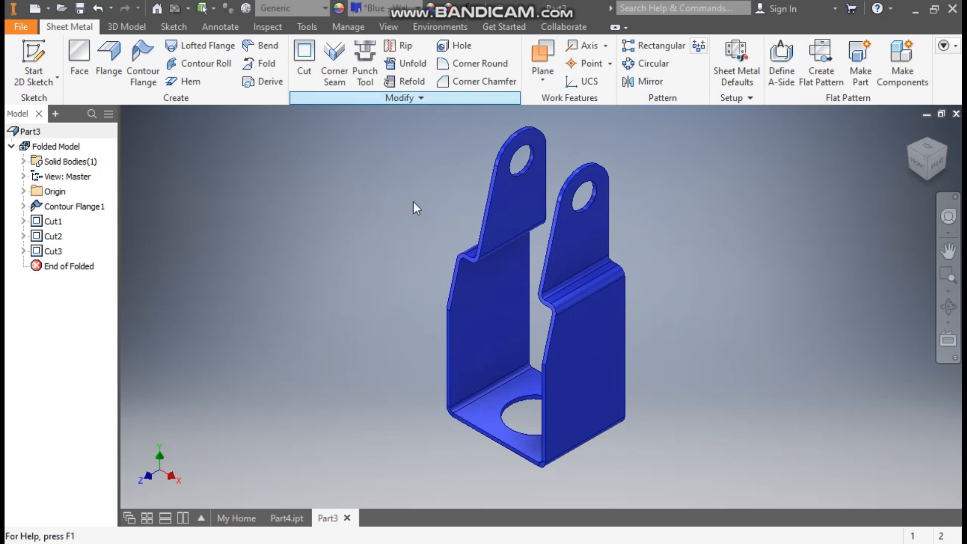
Step: Create the bracket's flat pattern and return to the folded part
{"action": "left_click", "coordinate": [822, 59]}
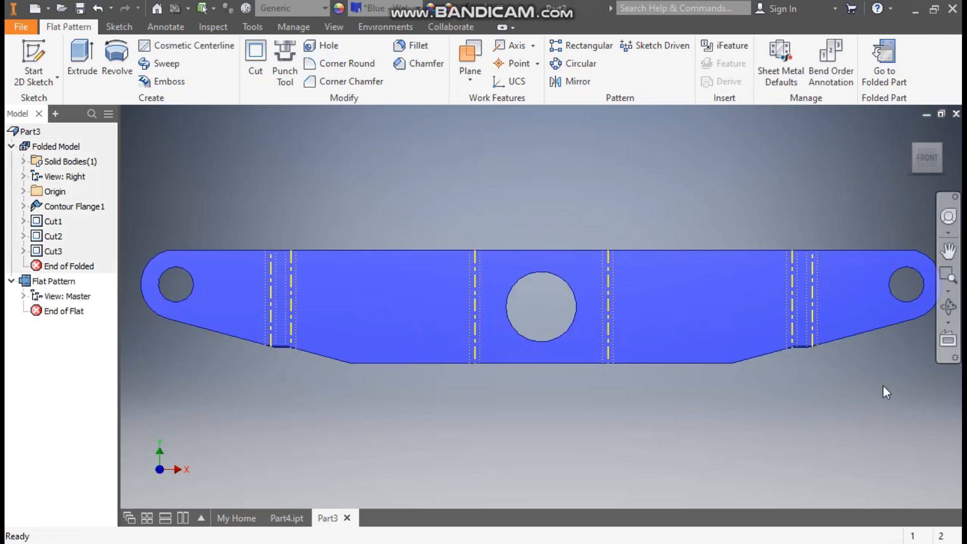
{"action": "left_click", "coordinate": [886, 61]}
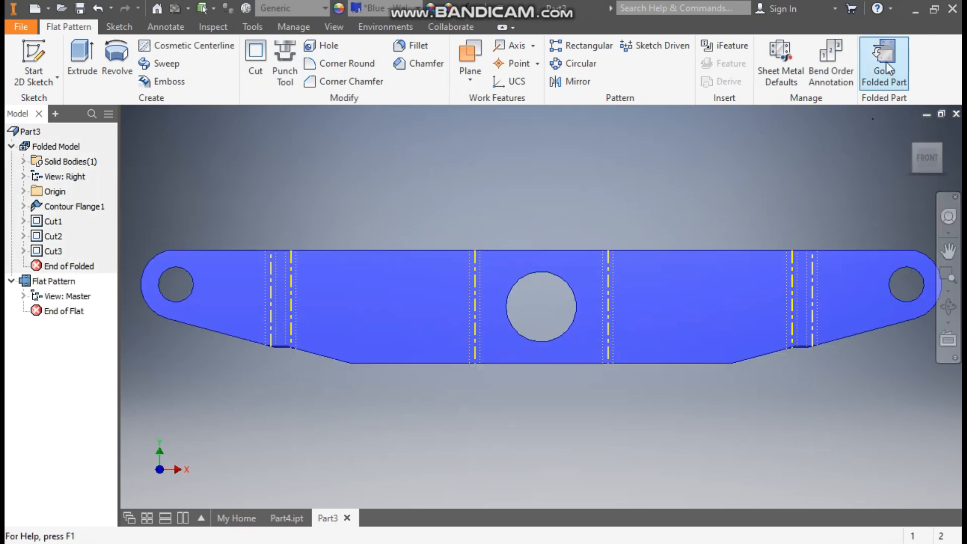